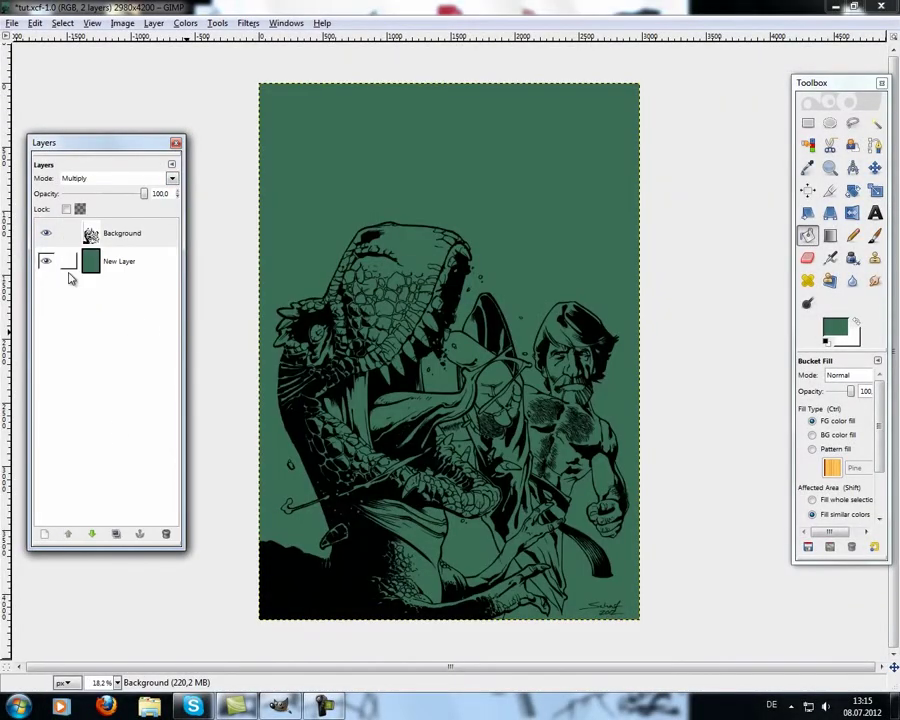
# Step: Start a freehand outline along the top of the dinosaur's head down toward the jaw
pyautogui.click(852, 121)
pyautogui.scroll(3, 217, 314)
pyautogui.scroll(2, 240, 280)
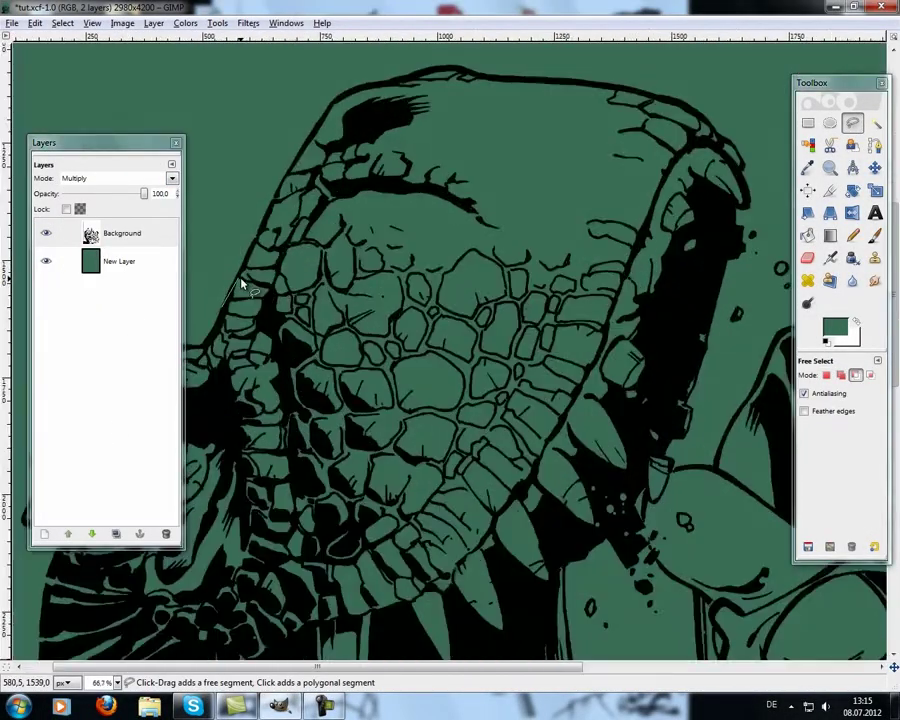
pyautogui.click(278, 185)
pyautogui.scroll(3, 337, 90)
pyautogui.click(375, 165)
pyautogui.click(407, 150)
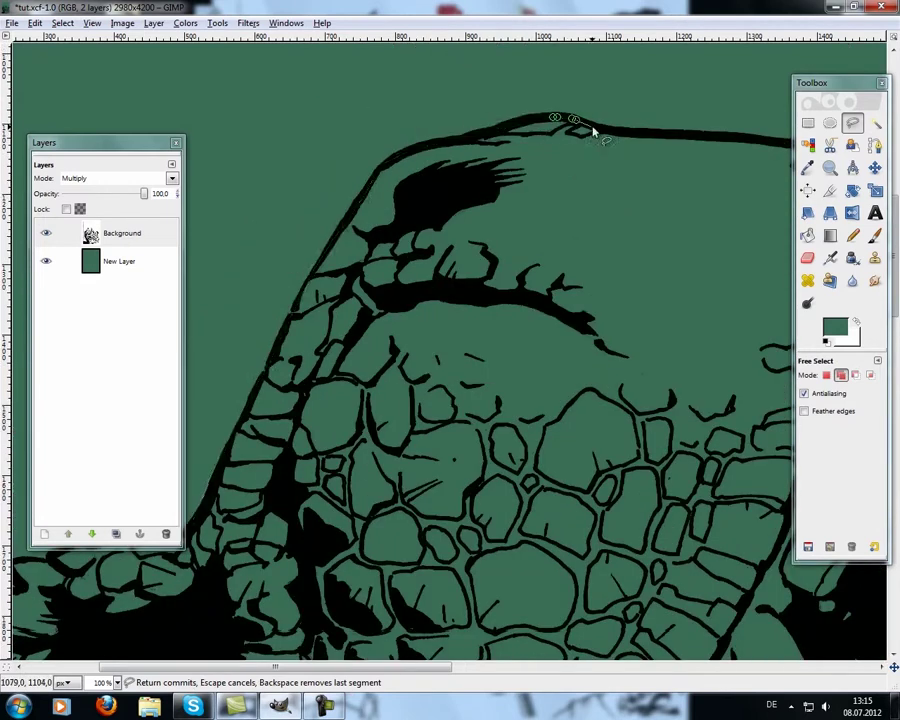
pyautogui.scroll(-1, 425, 172)
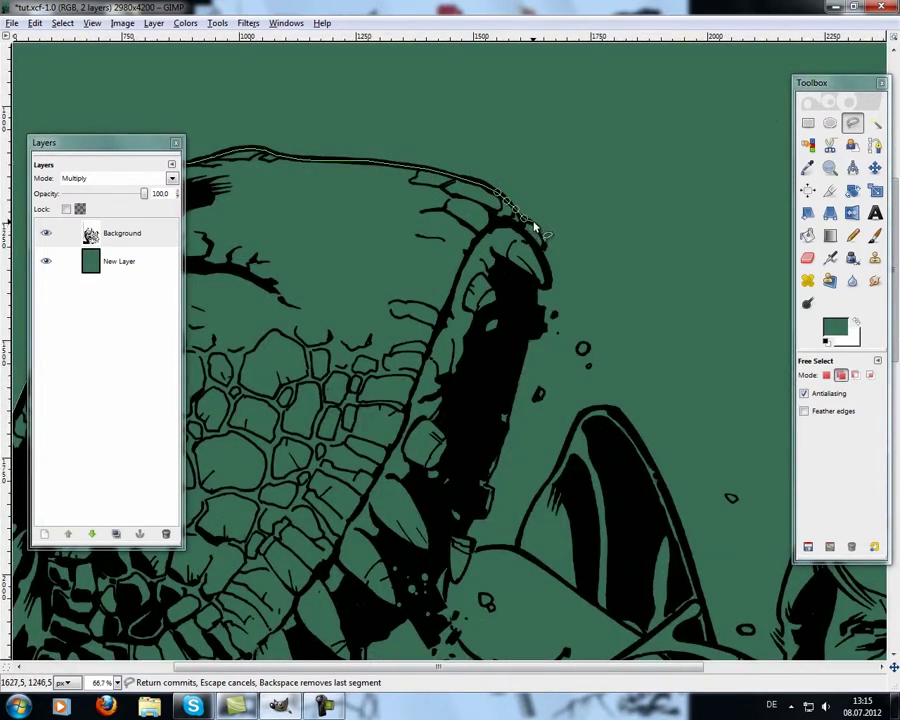
pyautogui.press('BackSpace')
pyautogui.press('BackSpace')
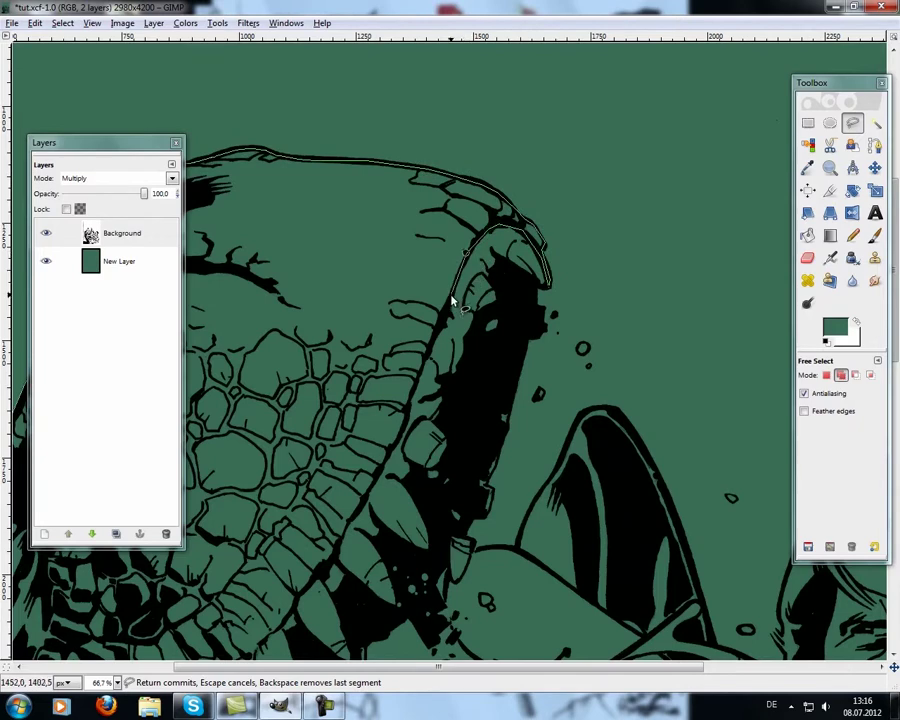
pyautogui.scroll(2, 409, 408)
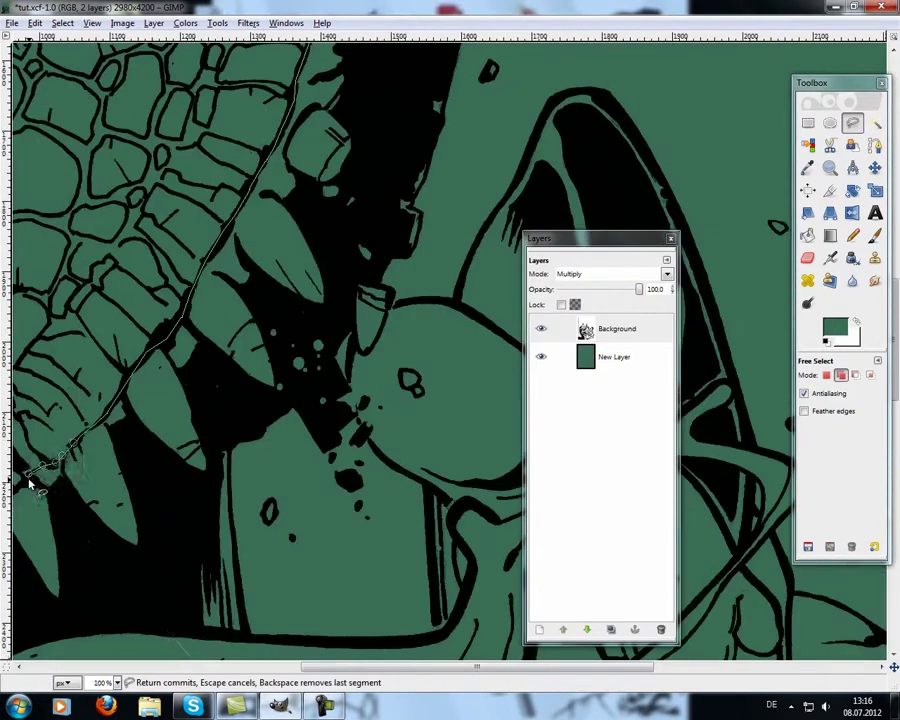
pyautogui.moveTo(30, 485); pyautogui.dragTo(352, 492)
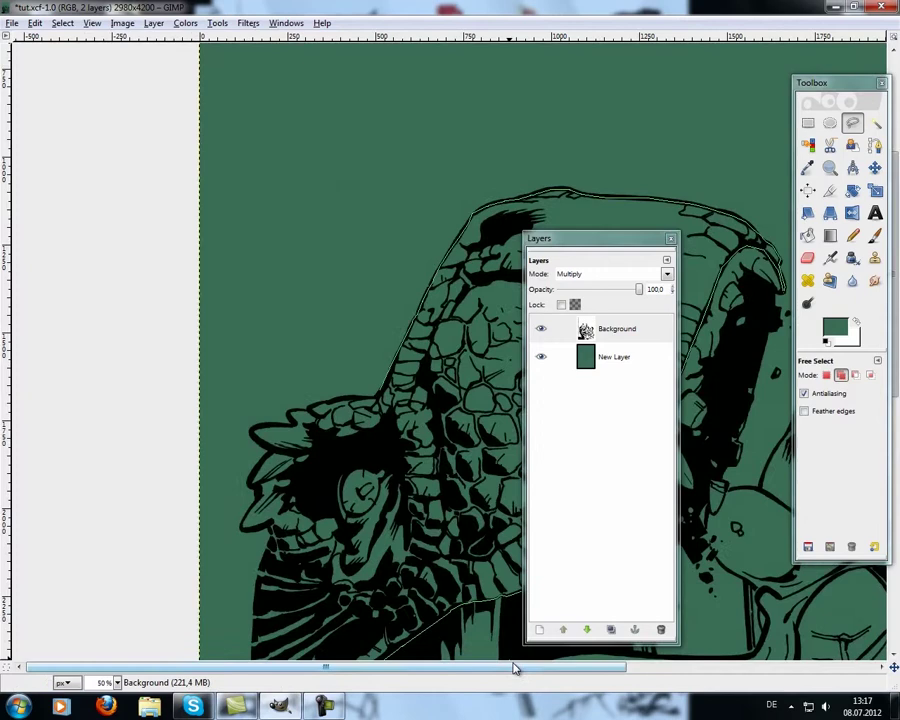
# Step: Zoom in, finish the outline around the head's left side, and close it into a selection
pyautogui.press('1')
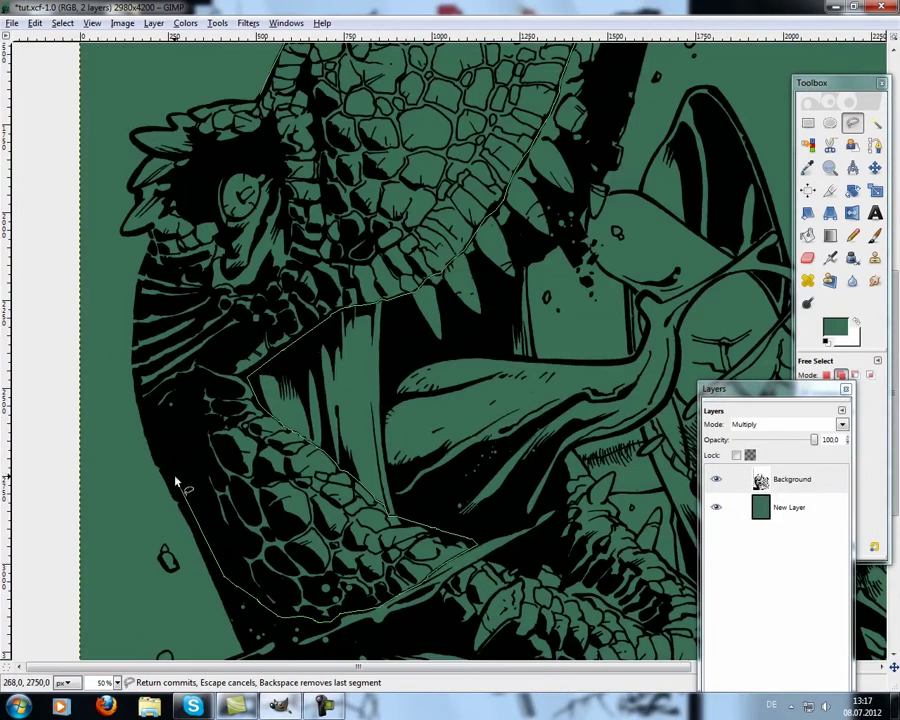
pyautogui.press('1')
pyautogui.press('2')
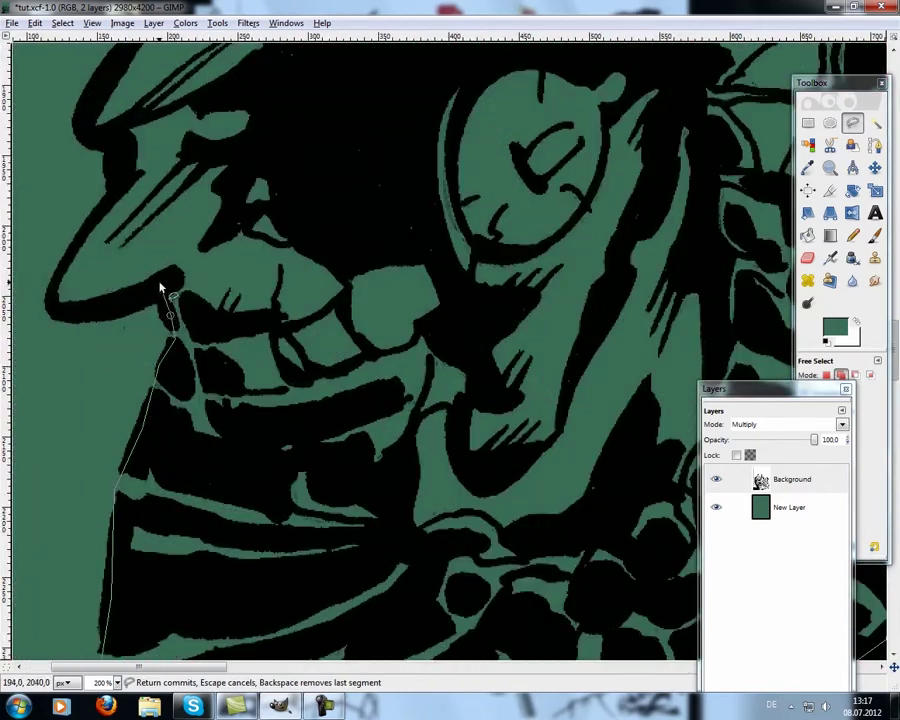
pyautogui.scroll(3, 85, 110)
pyautogui.click(94, 90)
pyautogui.scroll(3, 120, 150)
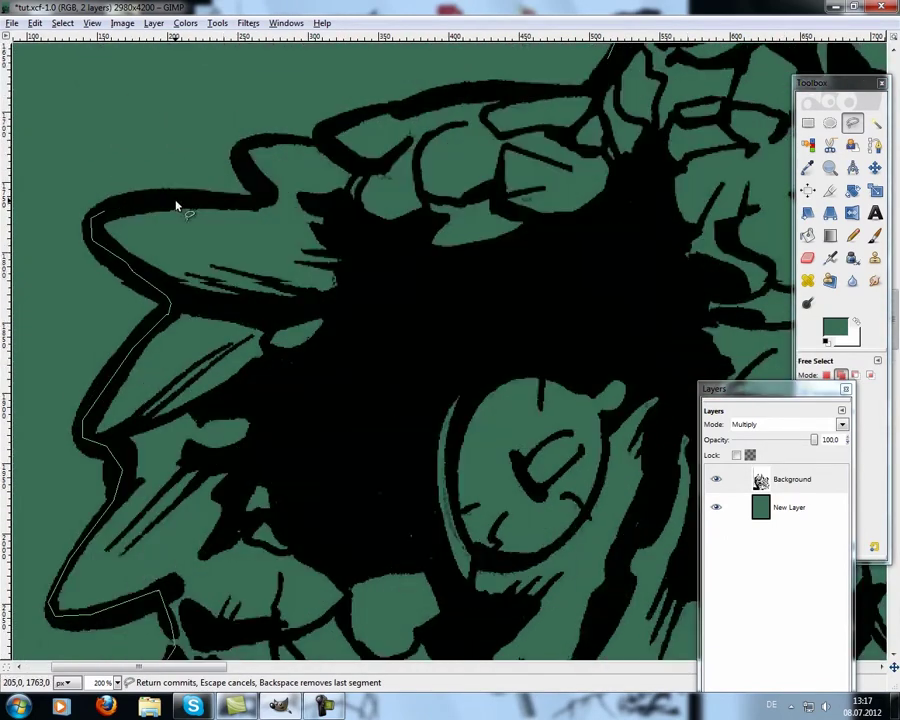
pyautogui.press('Return')
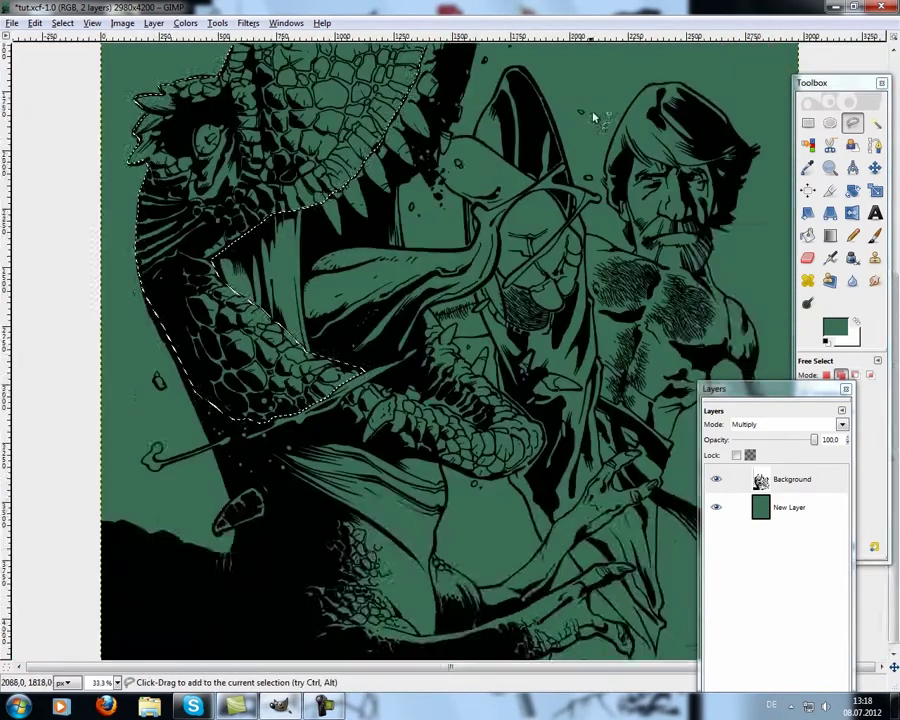
# Step: Bucket-fill the head selection with olive green on the colour layer
pyautogui.hotkey('shift', 'b')
pyautogui.click(835, 328)
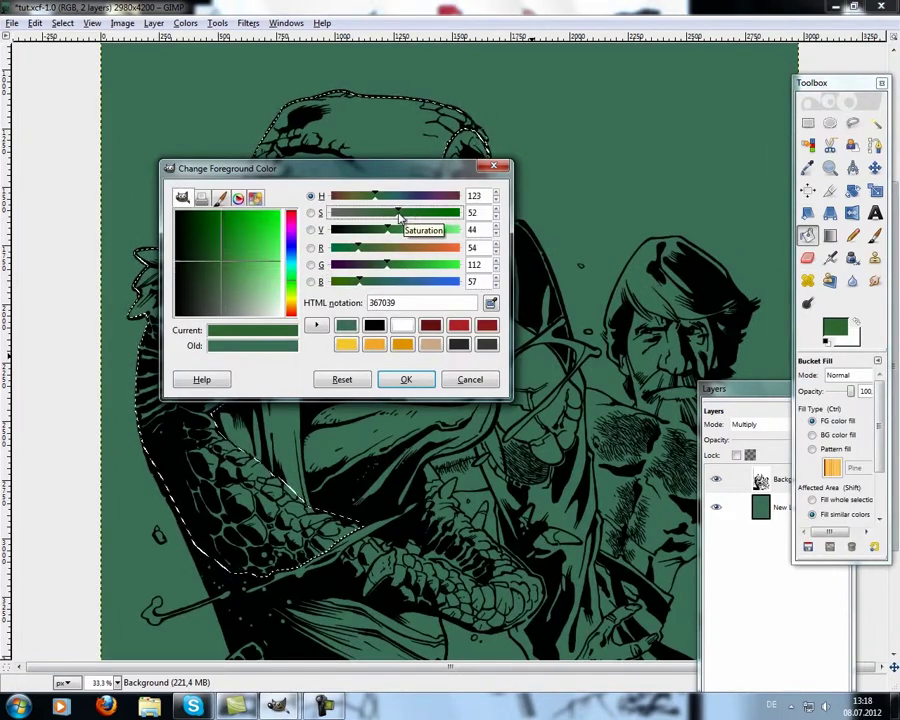
pyautogui.press('Return')
pyautogui.click(366, 194)
pyautogui.hotkey('ctrl', 'z')
pyautogui.click(373, 194)
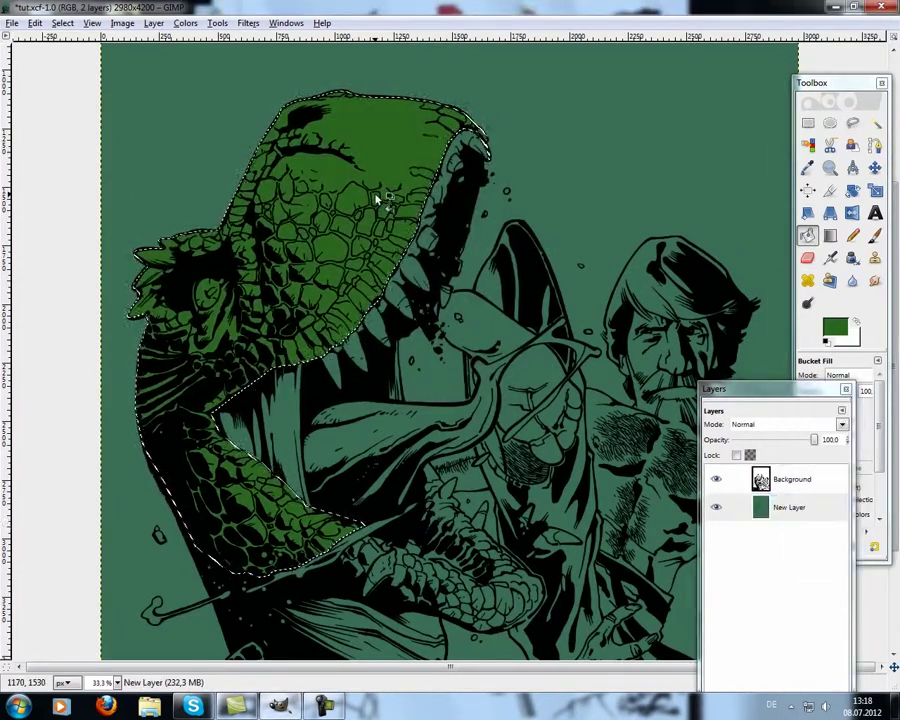
pyautogui.click(835, 328)
pyautogui.click(404, 376)
pyautogui.hotkey('ctrl', 'z')
pyautogui.click(322, 210)
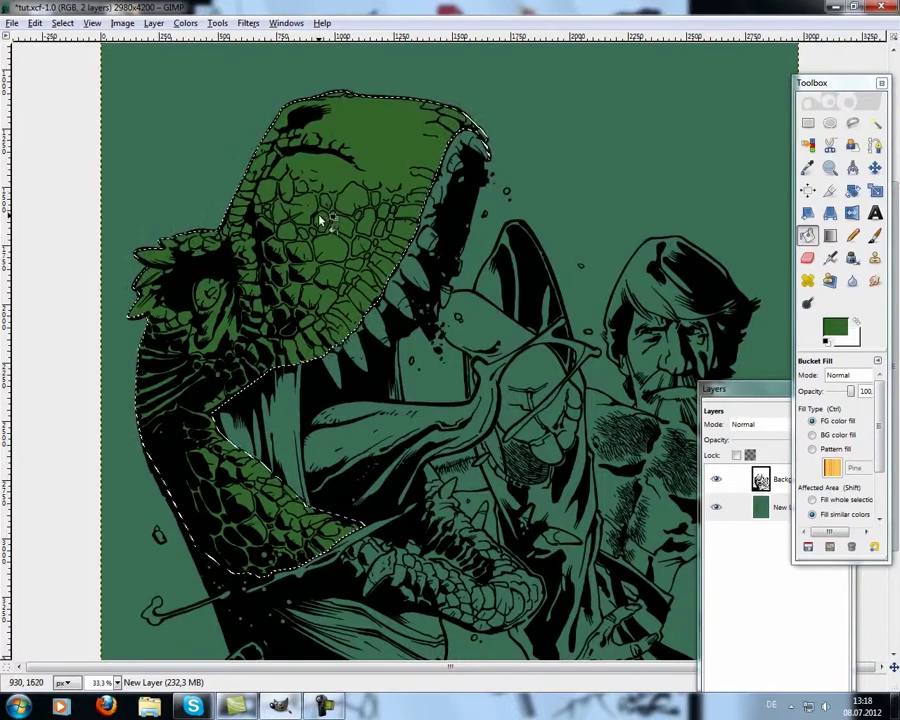
# Step: Begin outlining from the lower jaw up toward the fist and around the hand's left side
pyautogui.moveTo(325, 382); pyautogui.dragTo(368, 313)
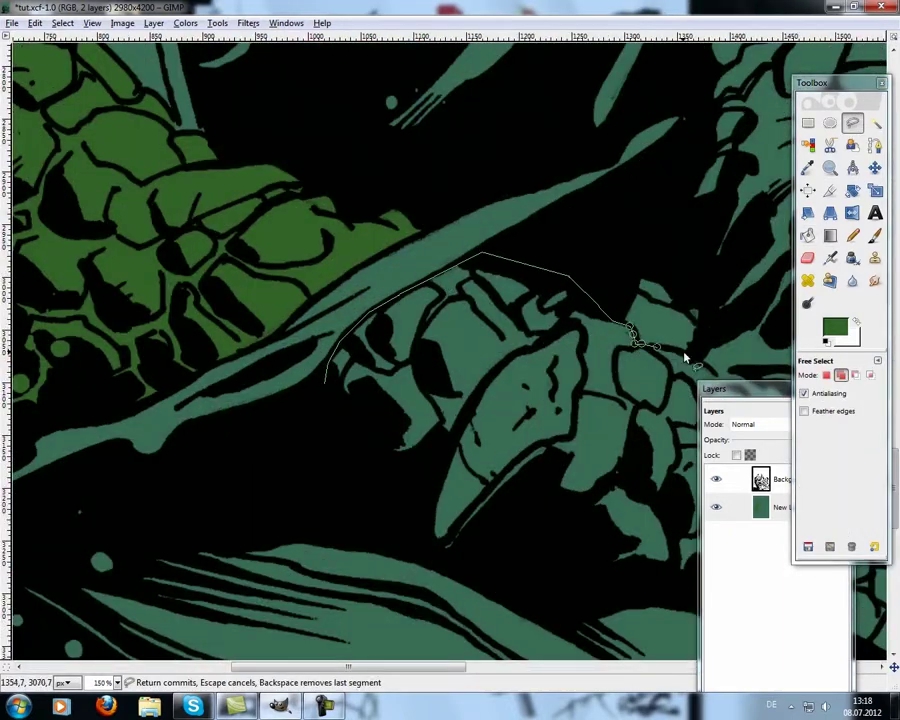
pyautogui.scroll(-1, 314, 380)
pyautogui.scroll(-1, 316, 383)
pyautogui.scroll(2, 368, 403)
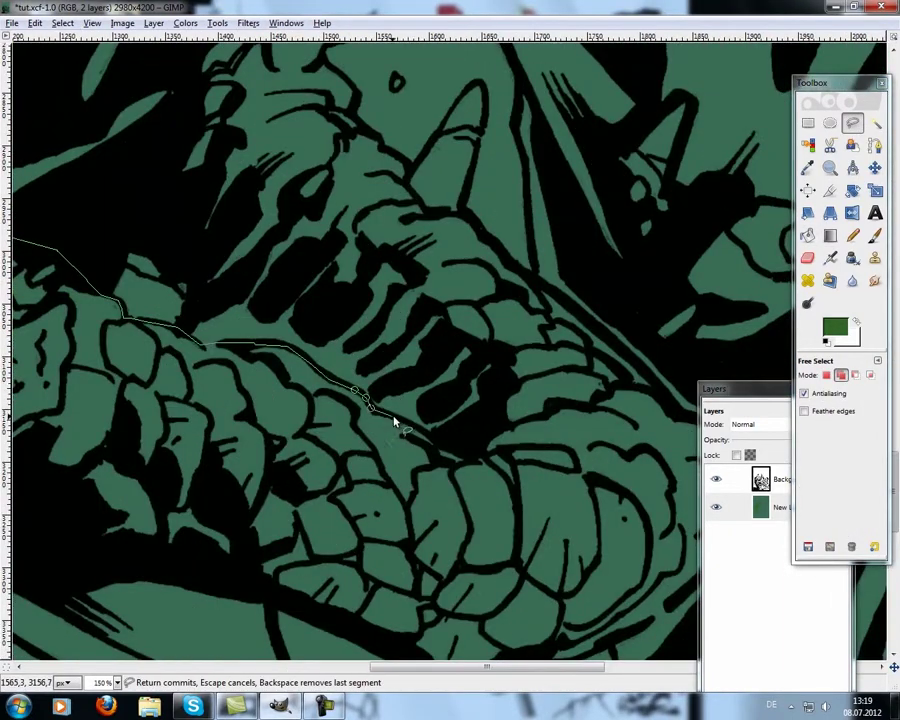
pyautogui.moveTo(497, 361); pyautogui.dragTo(422, 298)
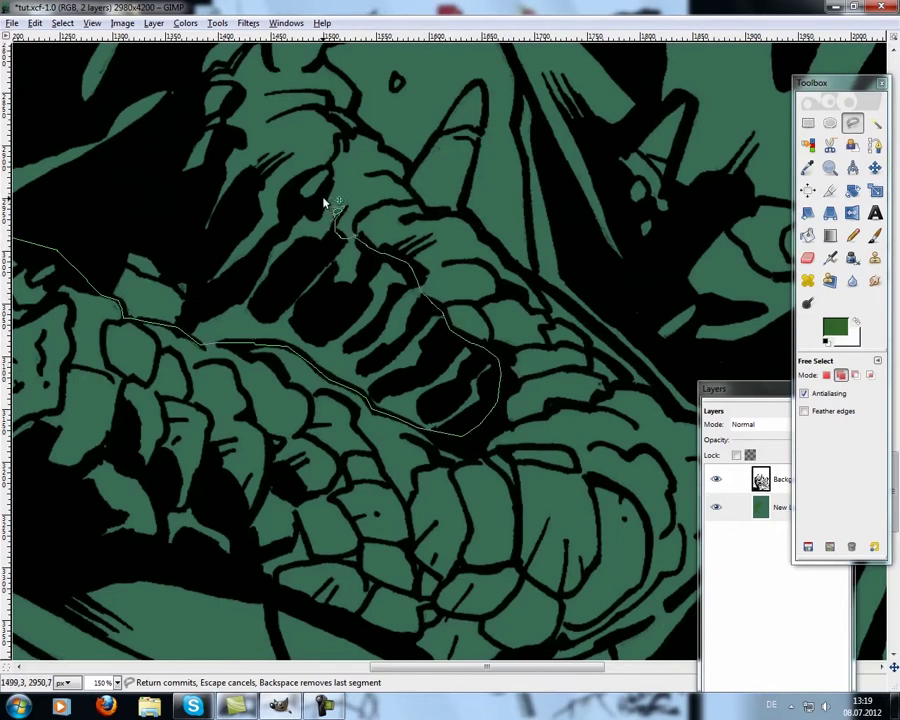
pyautogui.scroll(3, 296, 298)
pyautogui.press('BackSpace')
pyautogui.scroll(3, 213, 393)
pyautogui.moveTo(233, 495); pyautogui.dragTo(325, 367)
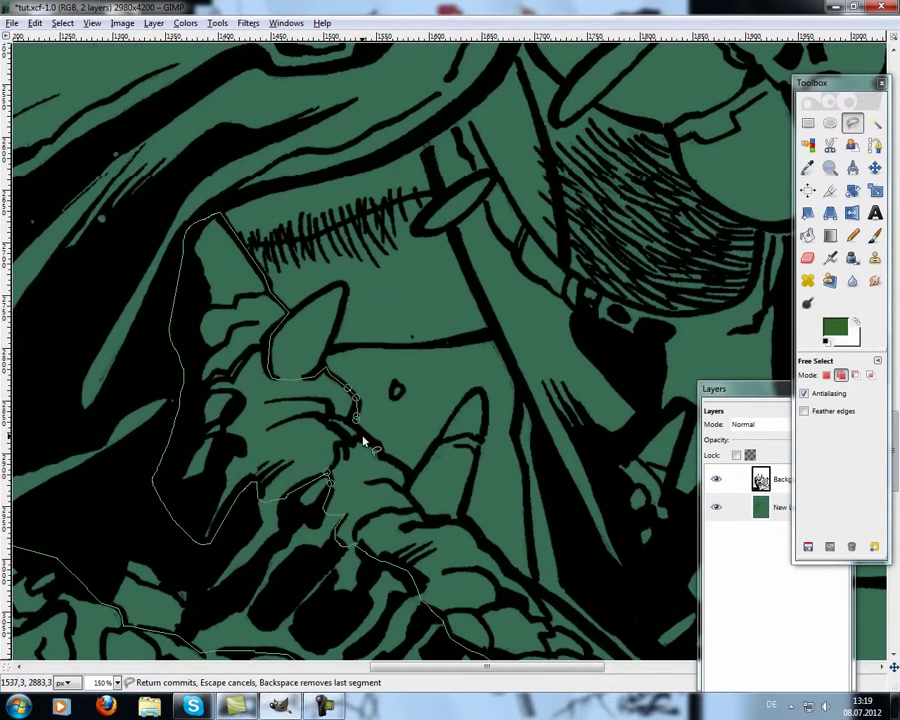
pyautogui.scroll(-5, 600, 410)
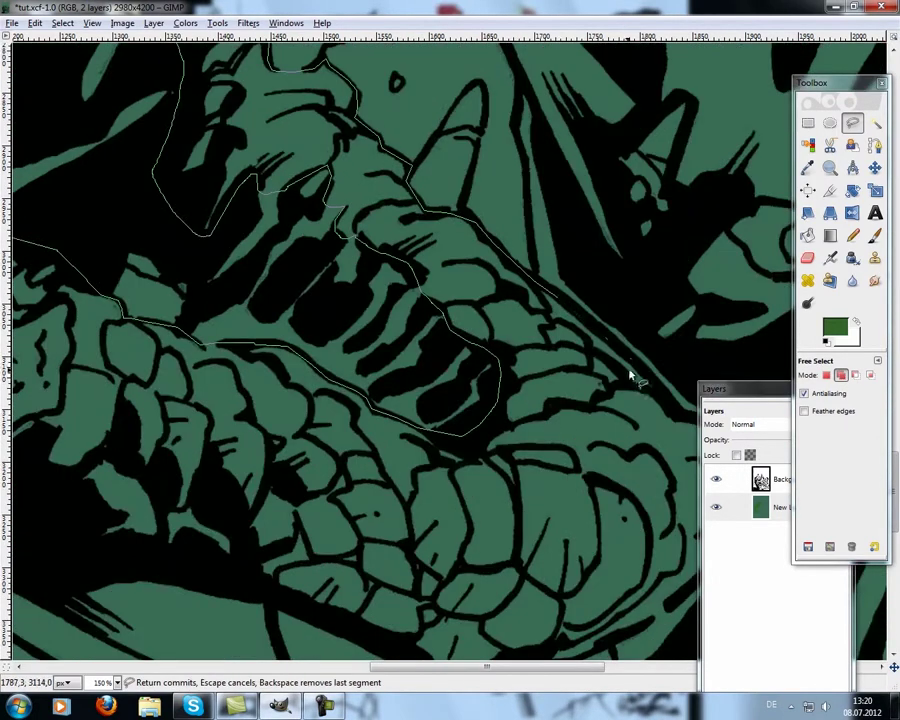
pyautogui.hscroll(5, 500, 675)
pyautogui.moveTo(528, 543); pyautogui.dragTo(408, 489)
pyautogui.scroll(-3, 408, 489)
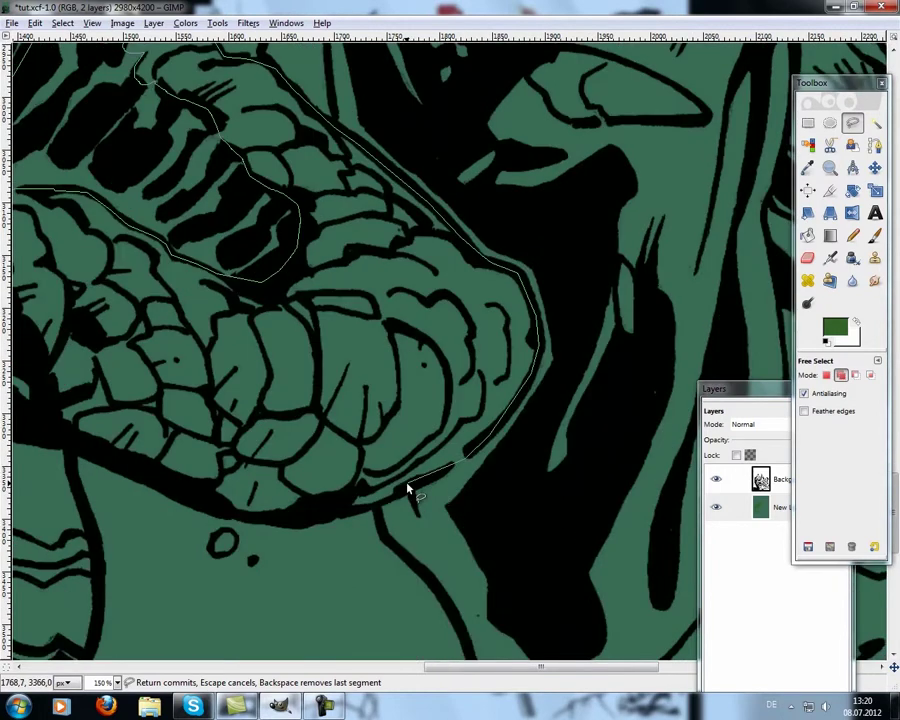
pyautogui.hscroll(-5, 76, 464)
# Step: Continue the outline along the jaw's lower edge and down the hand's right side
pyautogui.click(250, 406)
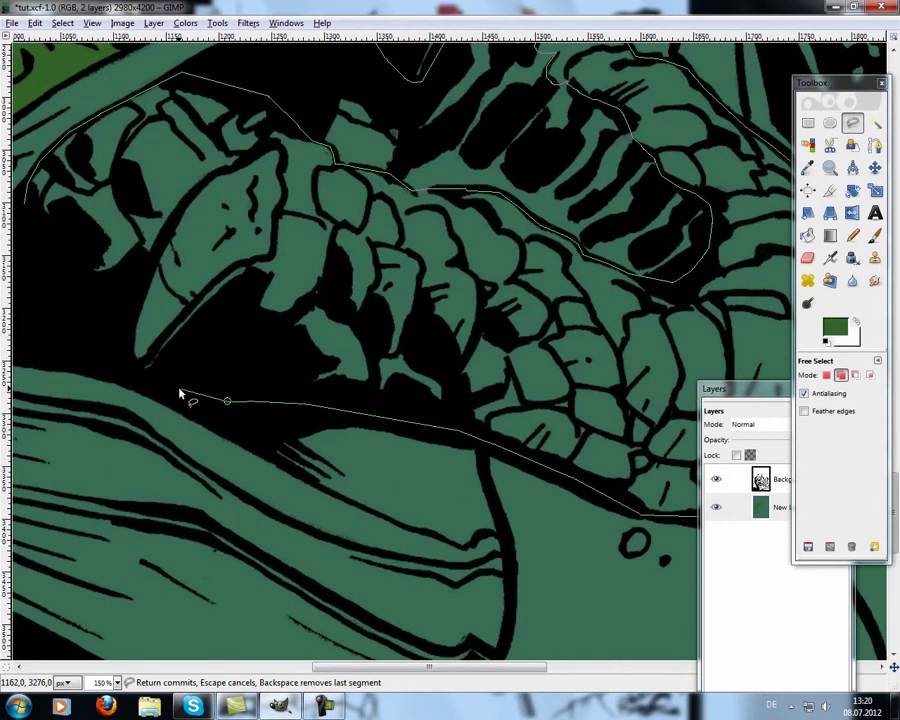
pyautogui.click(476, 460)
pyautogui.click(506, 540)
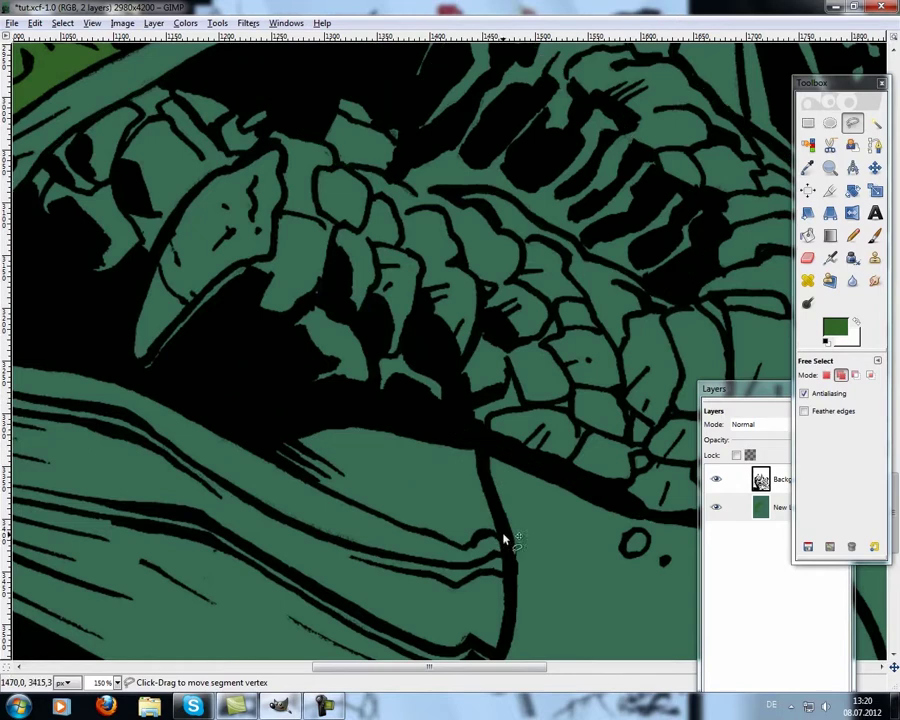
pyautogui.scroll(-3, 510, 597)
pyautogui.scroll(-3, 466, 578)
pyautogui.click(456, 530)
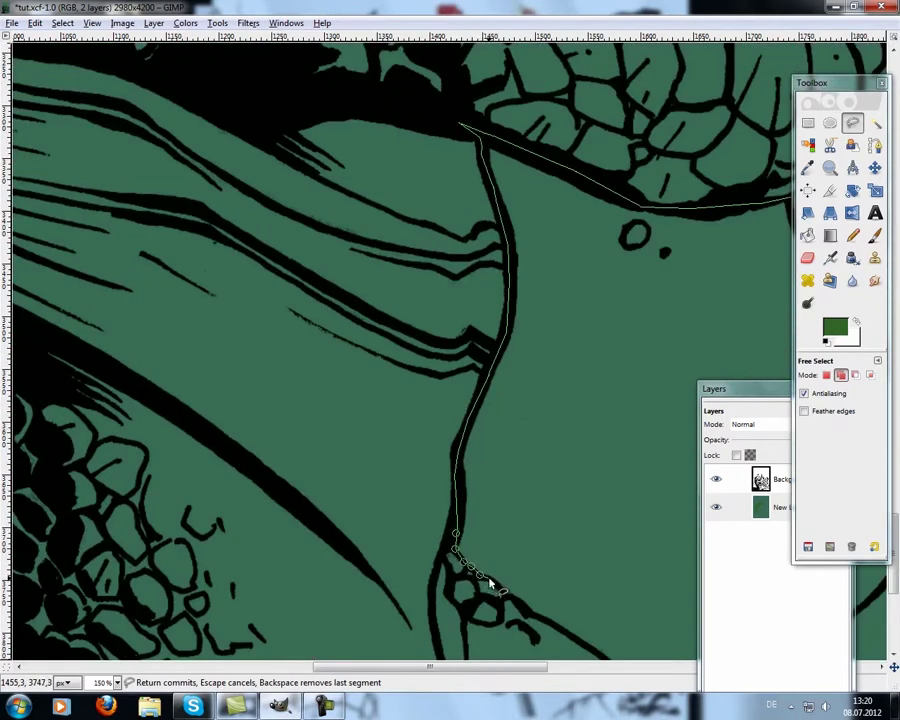
pyautogui.scroll(-3, 593, 655)
pyautogui.hscroll(3, 390, 370)
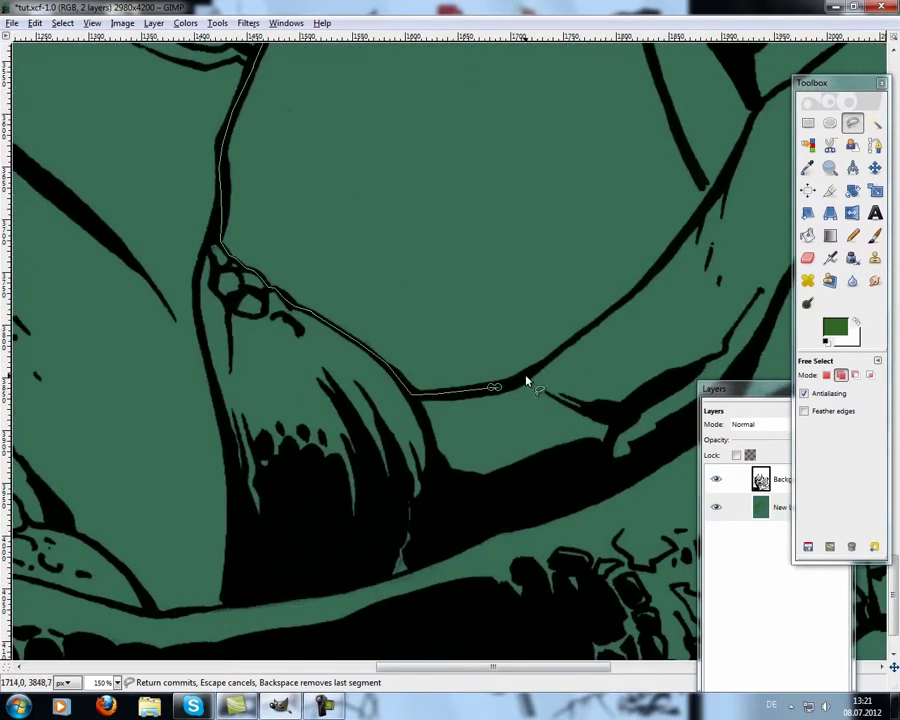
pyautogui.moveTo(748, 128); pyautogui.dragTo(405, 440)
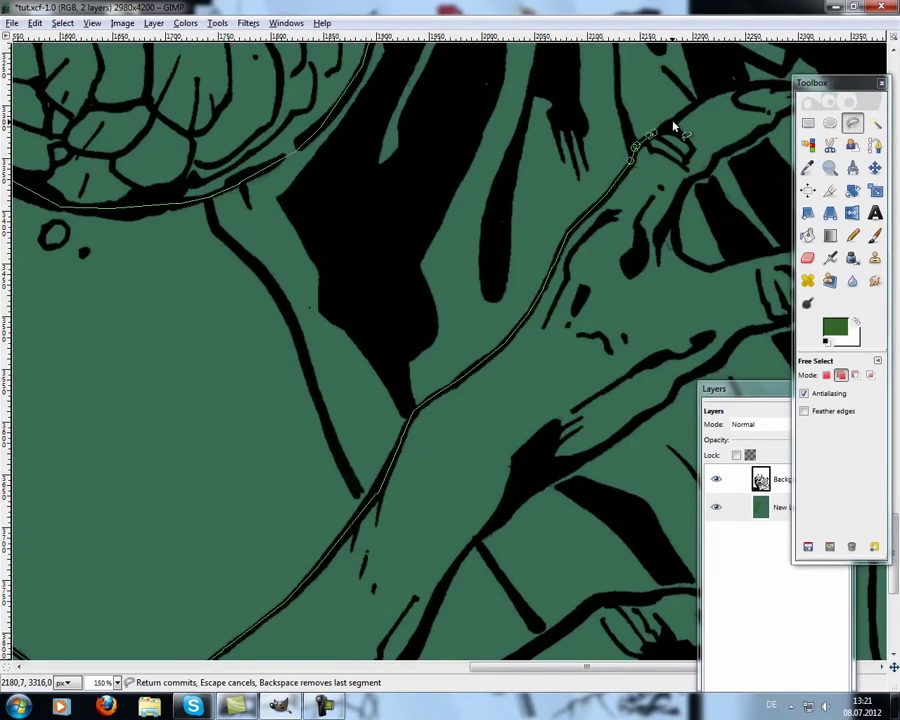
pyautogui.scroll(2, 486, 400)
pyautogui.hscroll(2, 486, 400)
# Step: Trace the outline around the fingers and along the lower finger's edge
pyautogui.click(603, 238)
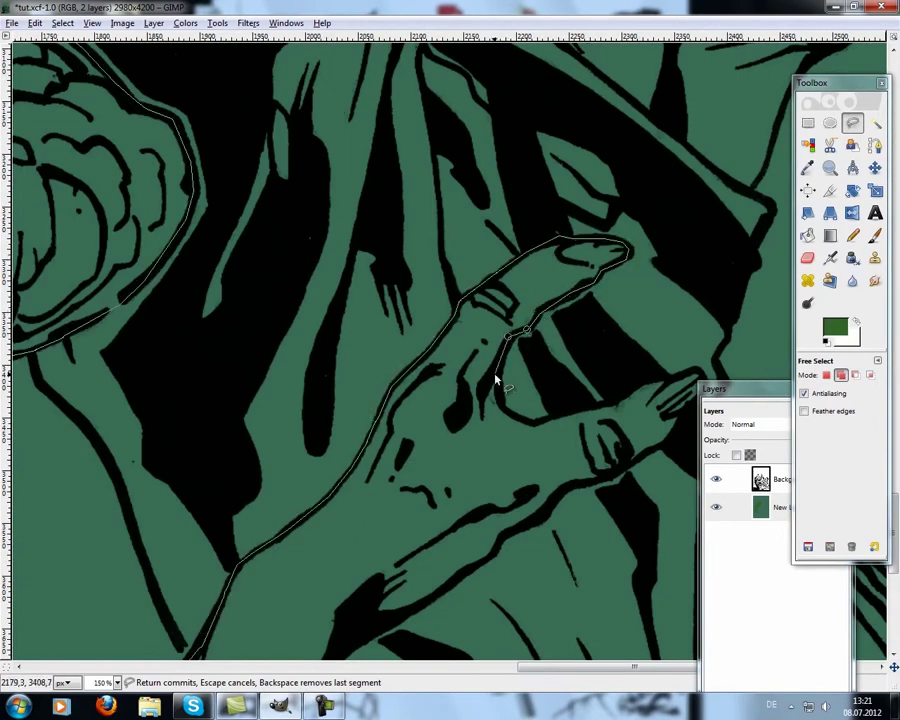
pyautogui.click(694, 374)
pyautogui.hscroll(1, 607, 393)
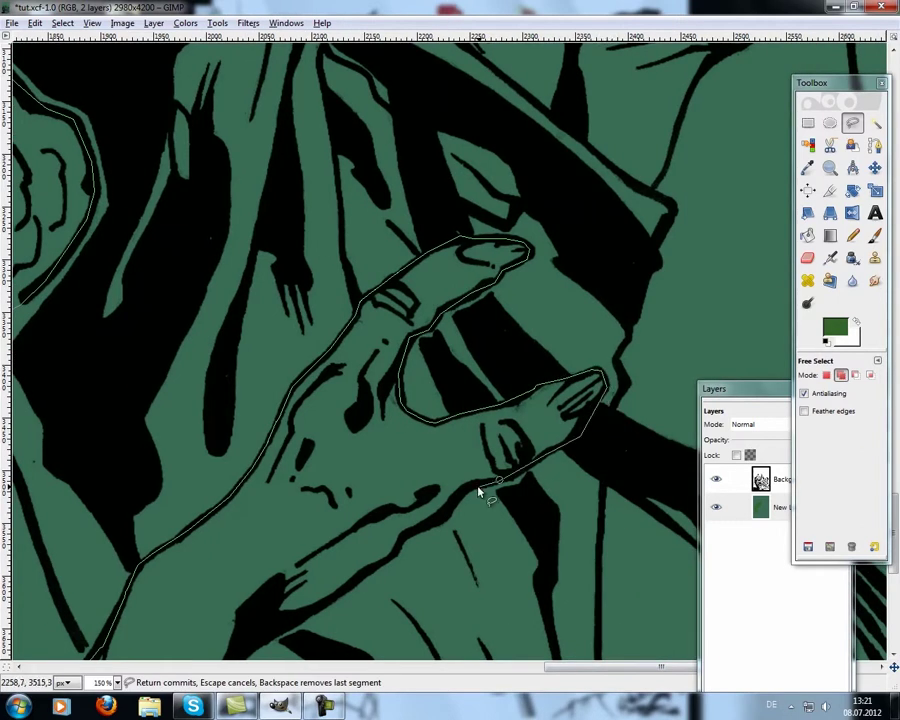
pyautogui.scroll(-3, 393, 563)
pyautogui.click(272, 315)
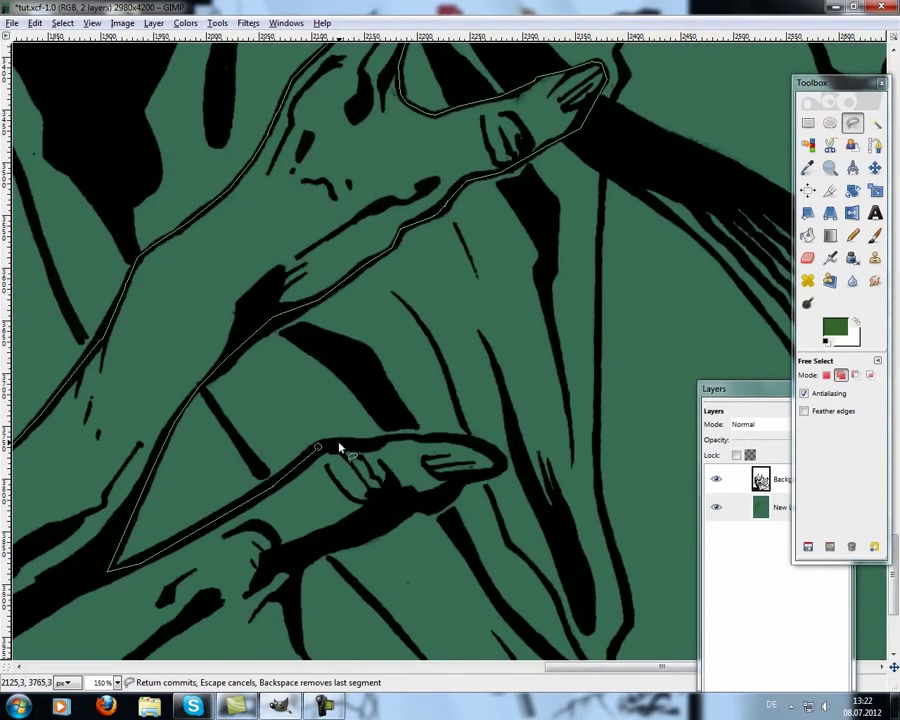
pyautogui.moveTo(500, 476); pyautogui.dragTo(291, 583)
pyautogui.scroll(-2, 312, 517)
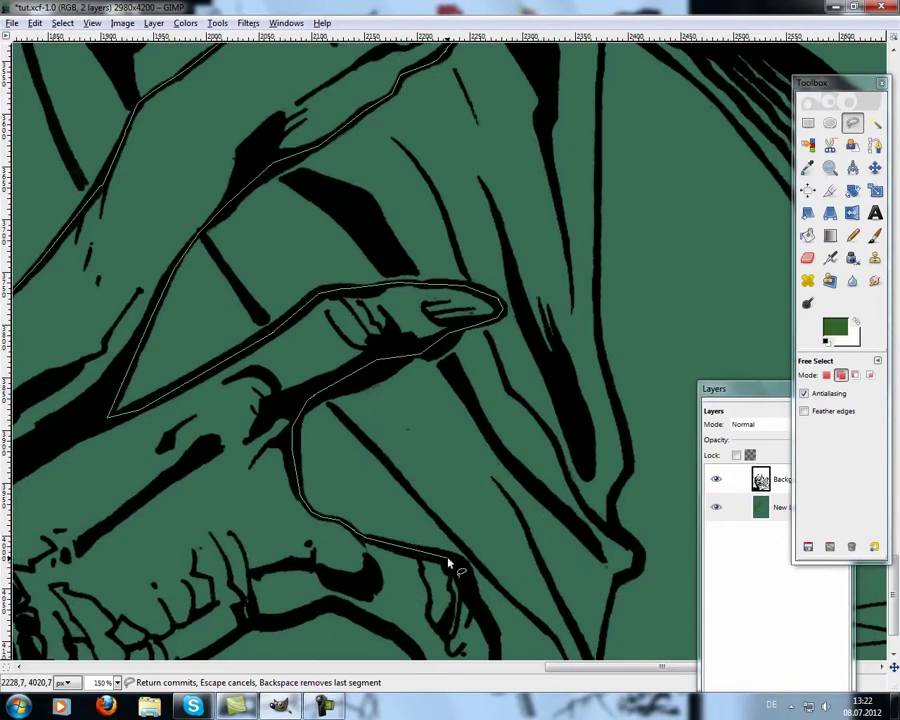
pyautogui.scroll(-1, 449, 566)
# Step: Zoom out to view the whole picture, then zoom back in on the dinosaur
pyautogui.press('-')
pyautogui.press('-')
pyautogui.press('-')
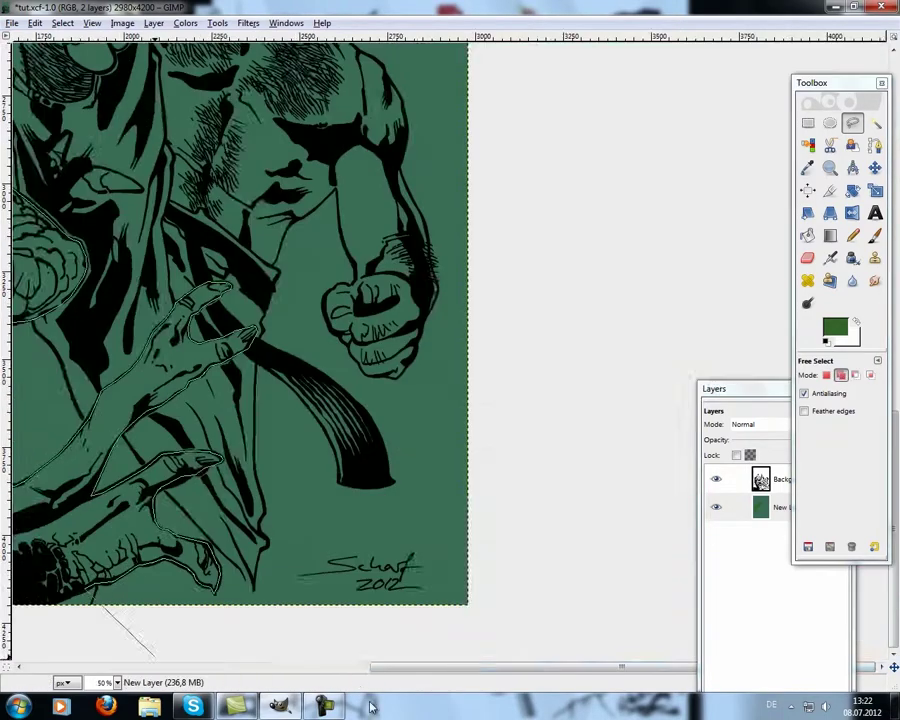
pyautogui.hscroll(-5, 297, 641)
pyautogui.press('-')
pyautogui.press('+')
# Step: Free-select the area inside the dinosaur's open mouth
pyautogui.click(313, 421)
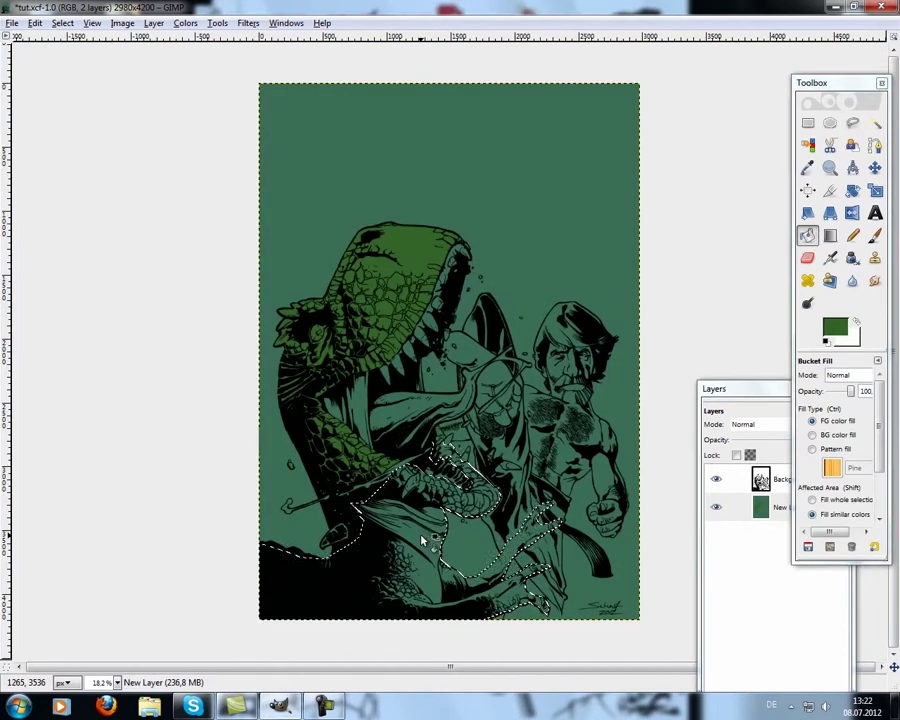
pyautogui.scroll(1, 278, 370)
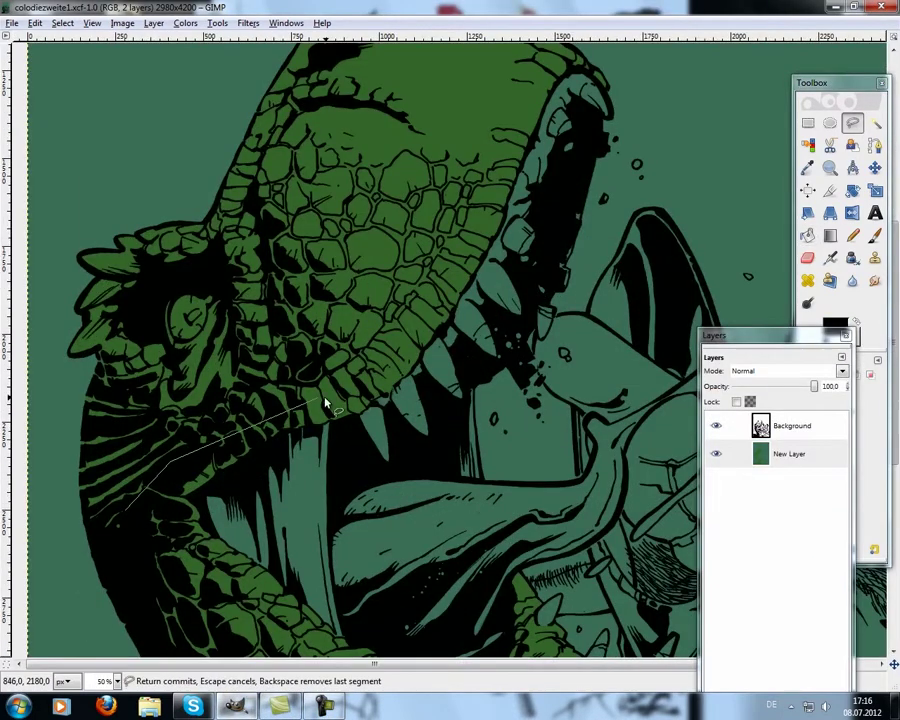
pyautogui.press('Return')
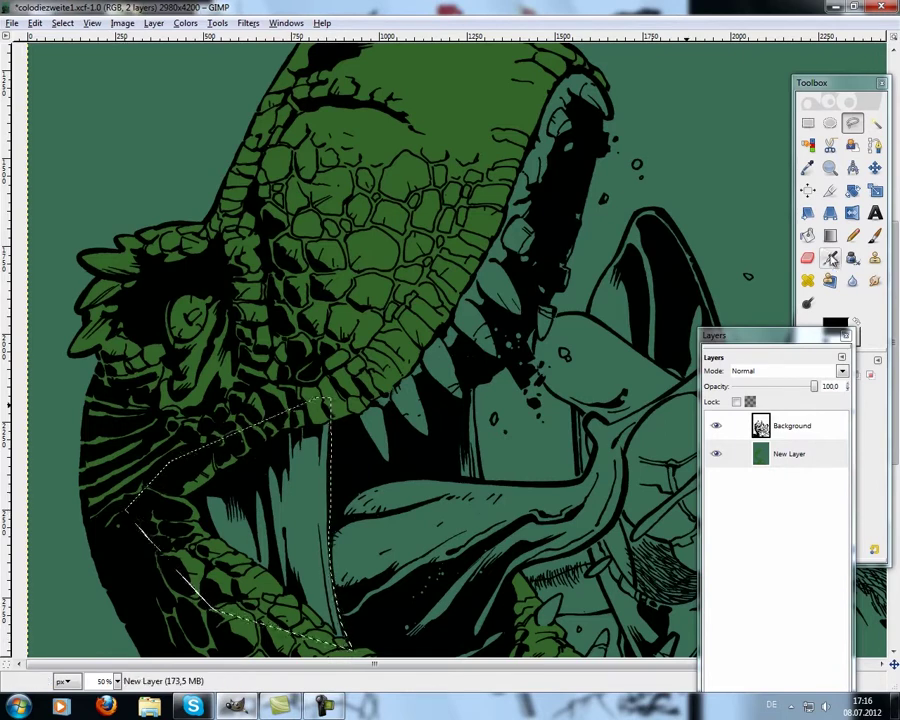
# Step: Set the foreground colour to light brownish red c1867c
pyautogui.click(835, 325)
pyautogui.click(374, 344)
pyautogui.moveTo(395, 250); pyautogui.dragTo(420, 237)
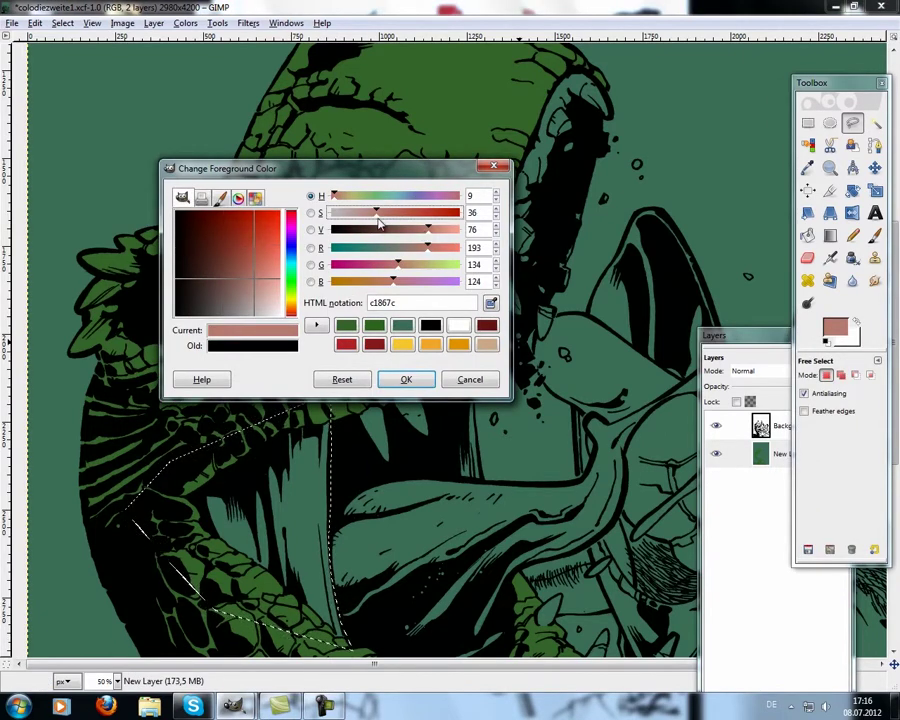
pyautogui.press('Return')
# Step: Bucket-fill the mouth selection with pink on the colour layer
pyautogui.hotkey('shift', 'b')
pyautogui.click(281, 522)
pyautogui.click(835, 325)
pyautogui.click(405, 376)
pyautogui.click(716, 426)
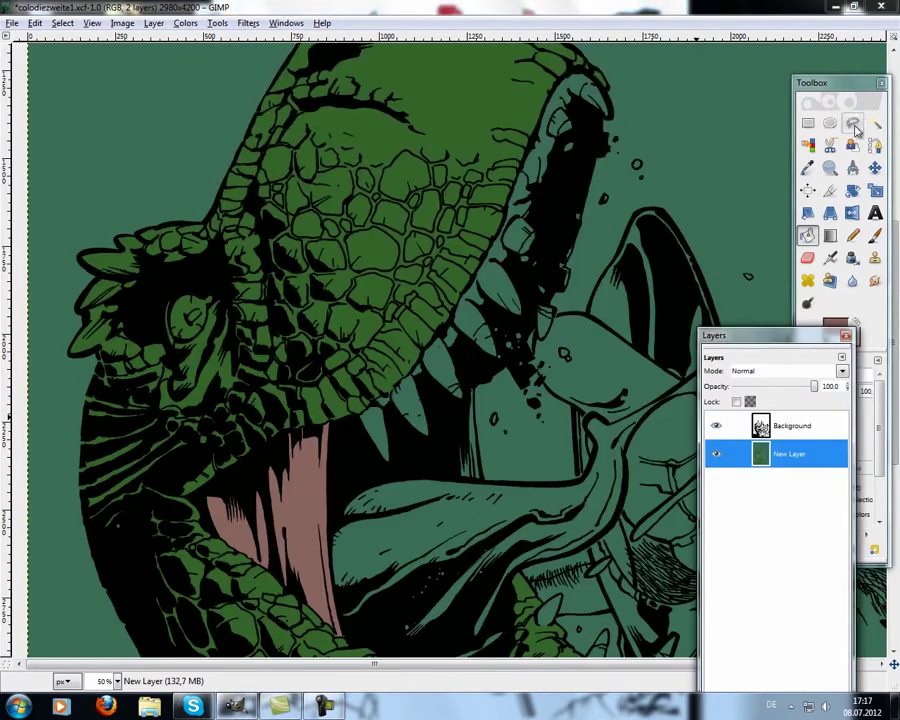
# Step: Return to Free Select and zoom in on the teeth inside the upper jaw
pyautogui.press('f')
pyautogui.press('1')
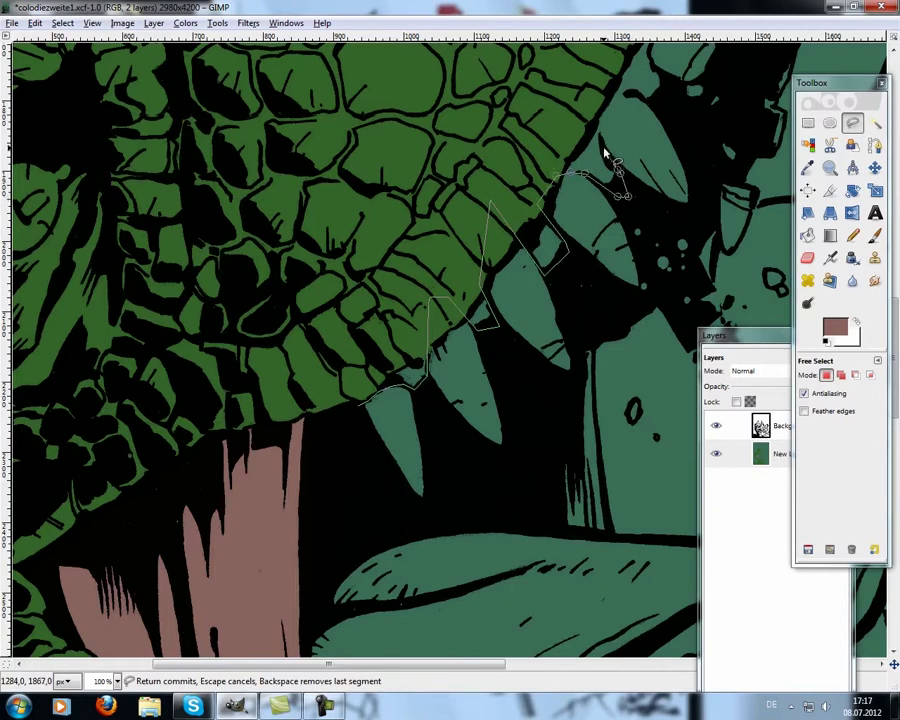
pyautogui.scroll(-1, 687, 183)
pyautogui.scroll(-2, 418, 324)
pyautogui.scroll(1, 418, 374)
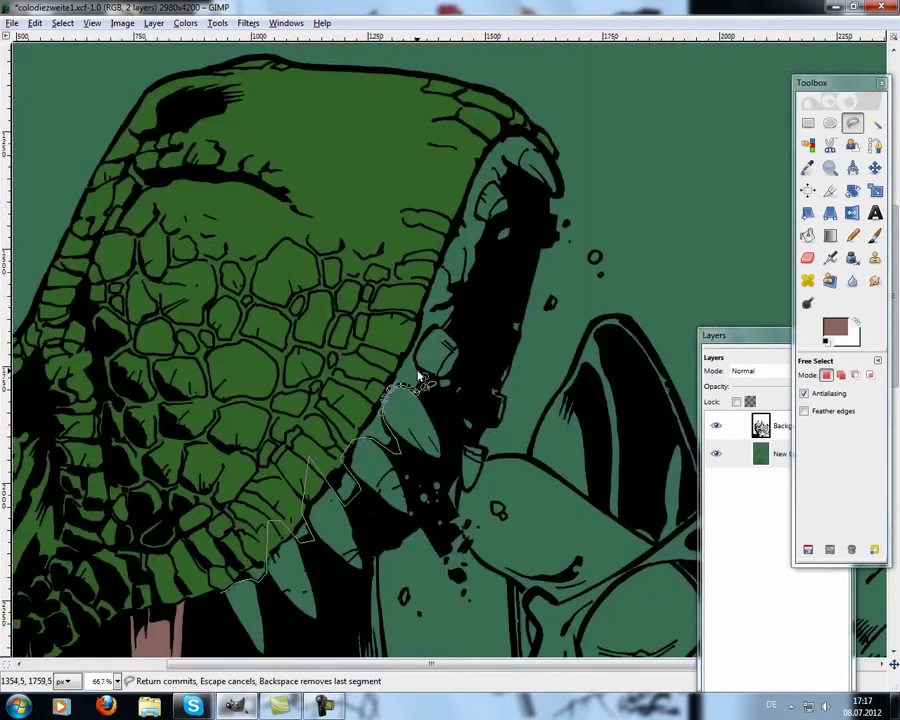
pyautogui.scroll(3, 412, 350)
pyautogui.scroll(-3, 483, 320)
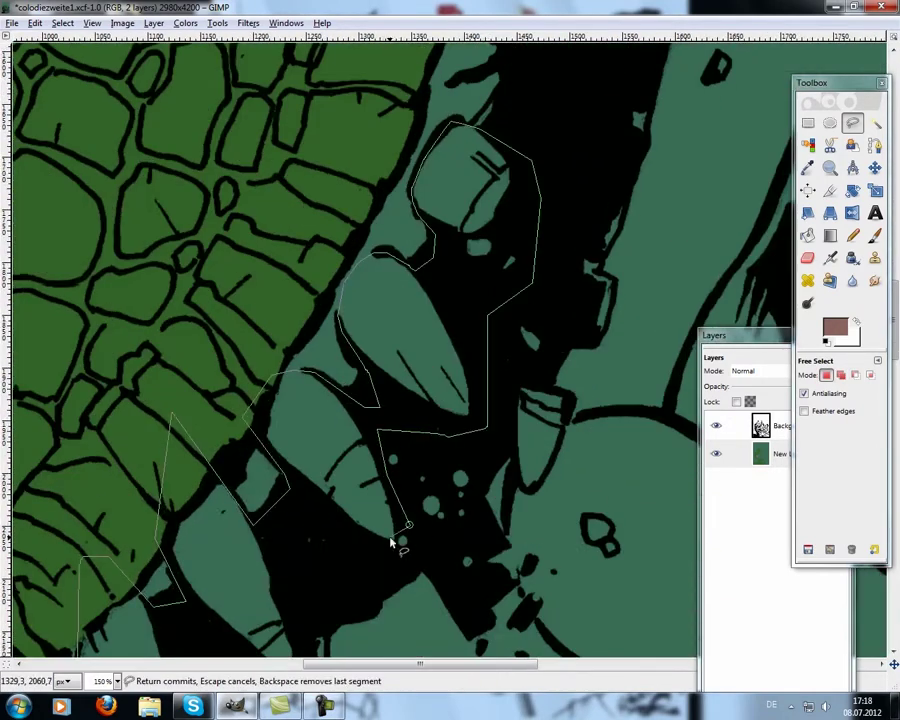
pyautogui.scroll(-3, 340, 528)
pyautogui.scroll(-3, 172, 598)
pyautogui.scroll(2, 250, 500)
pyautogui.scroll(1, 338, 422)
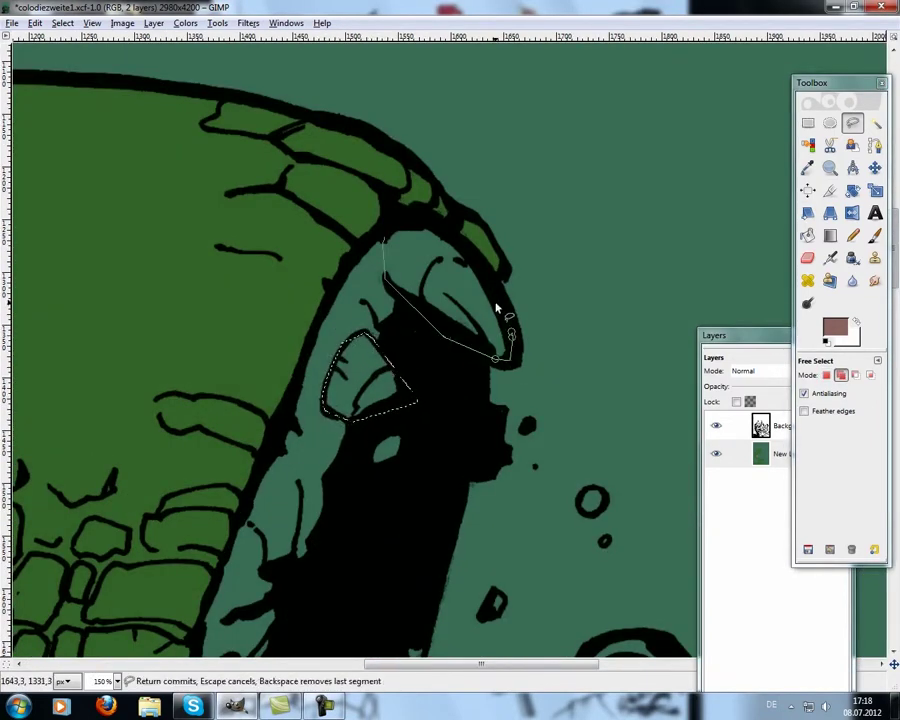
pyautogui.scroll(-2, 496, 309)
pyautogui.scroll(2, 435, 293)
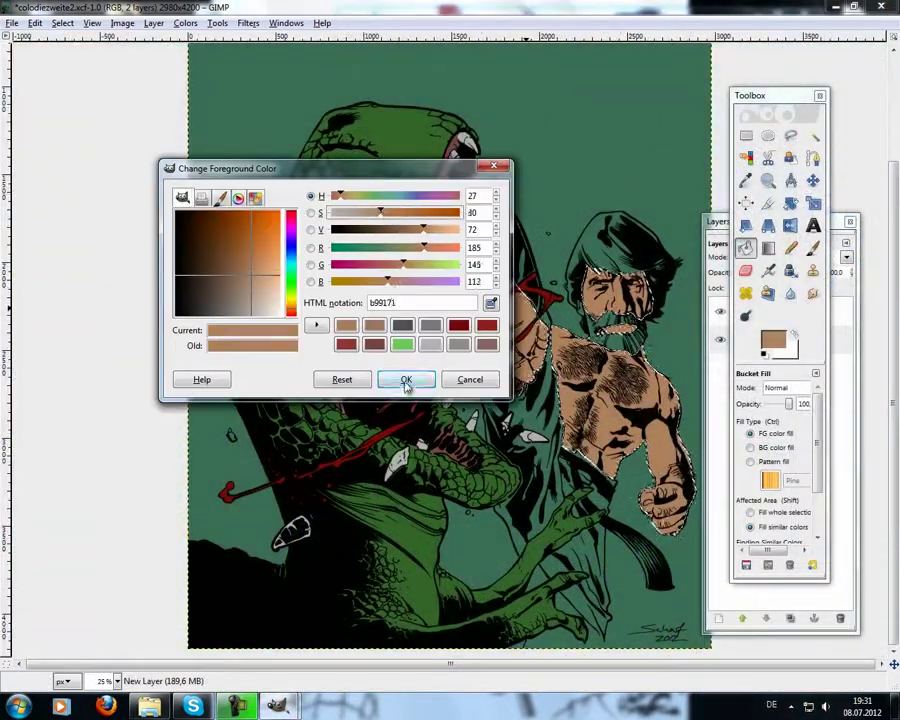
# Step: Confirm tan b99171 as the paint colour for the man's skin
pyautogui.click(405, 379)
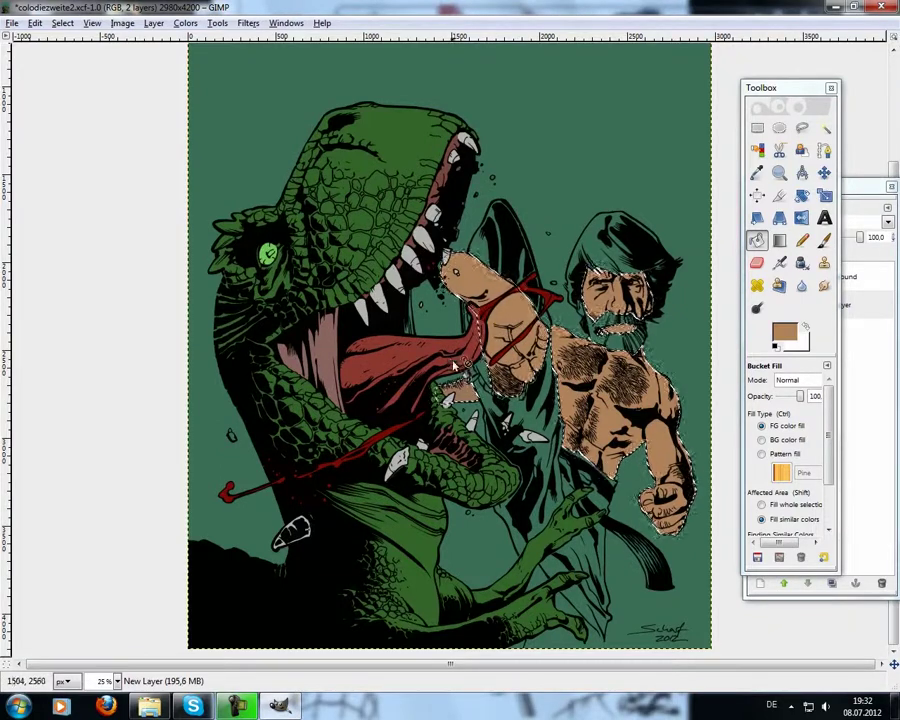
pyautogui.scroll(1, 590, 430)
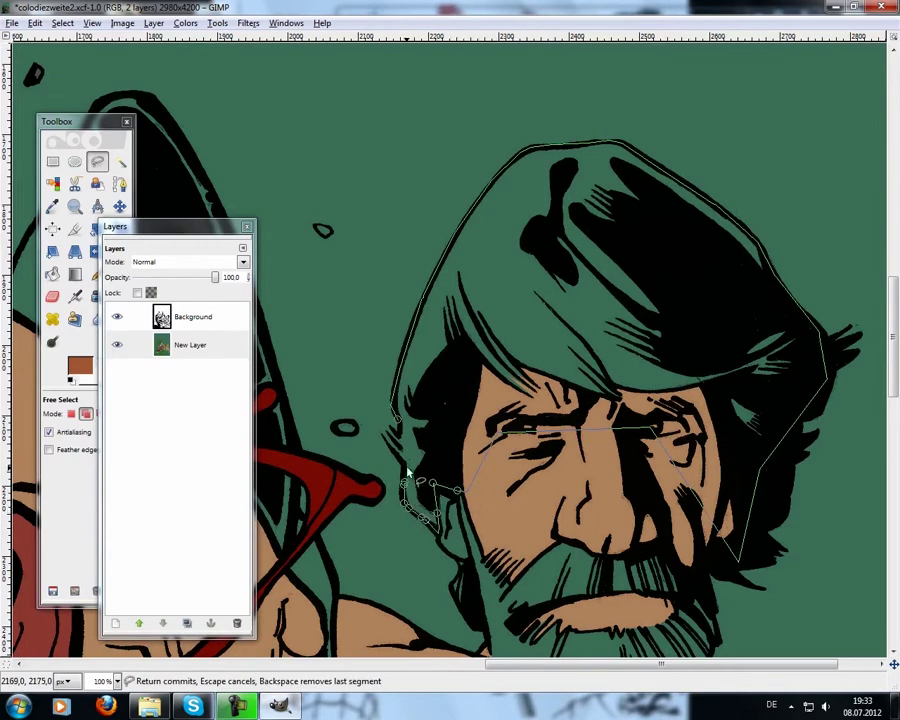
# Step: Free-select the man's hair and beard, adding a second beard area to the selection
pyautogui.click(455, 488)
pyautogui.scroll(-3, 472, 560)
pyautogui.click(490, 493)
pyautogui.click(704, 522)
pyautogui.click(714, 463)
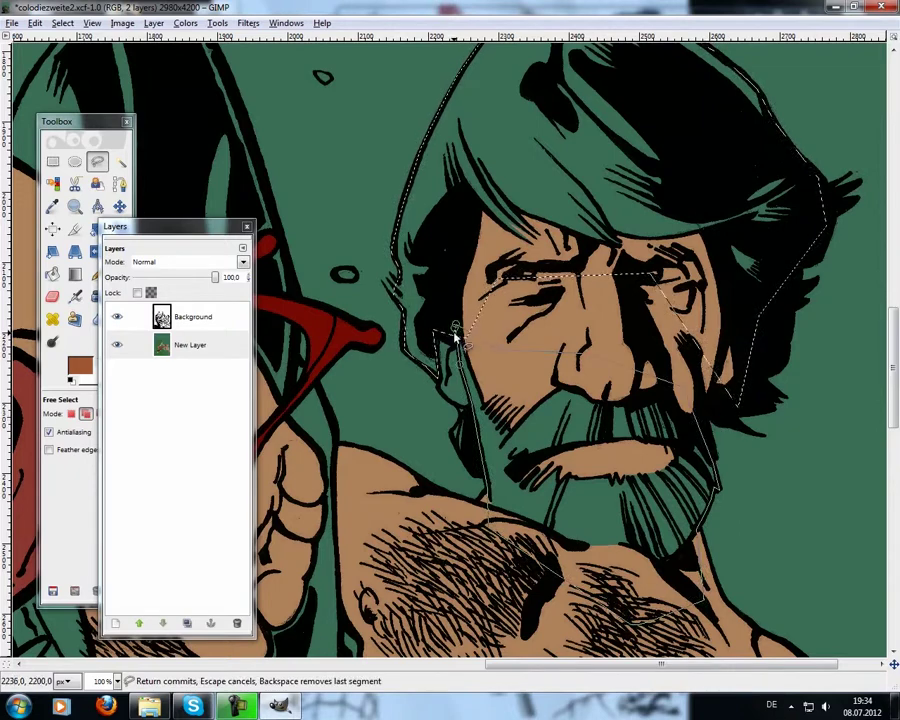
pyautogui.press('Return')
pyautogui.scroll(1, 457, 335)
pyautogui.click(404, 237)
pyautogui.click(428, 243)
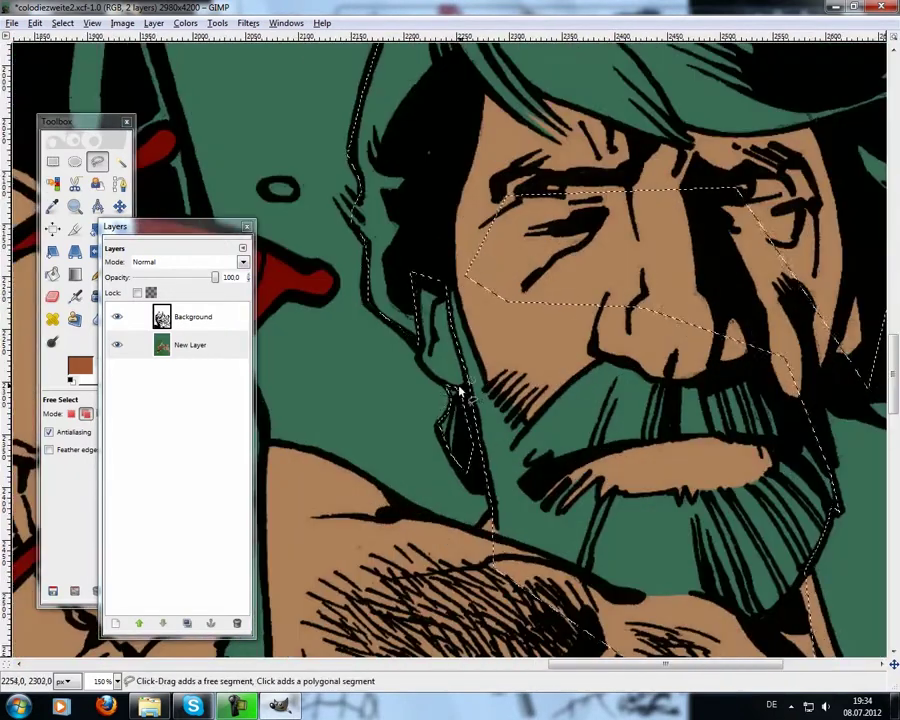
pyautogui.click(474, 382)
pyautogui.scroll(-3, 474, 382)
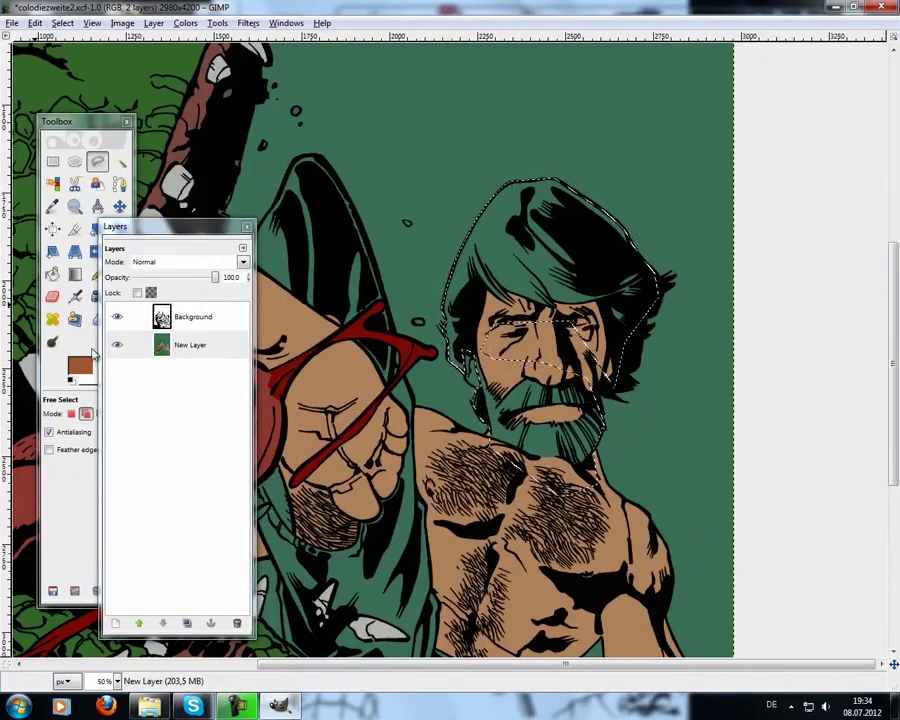
# Step: Fill the hair and beard selection with brown
pyautogui.click(82, 366)
pyautogui.click(402, 378)
pyautogui.hotkey('shift', 'b')
pyautogui.click(518, 238)
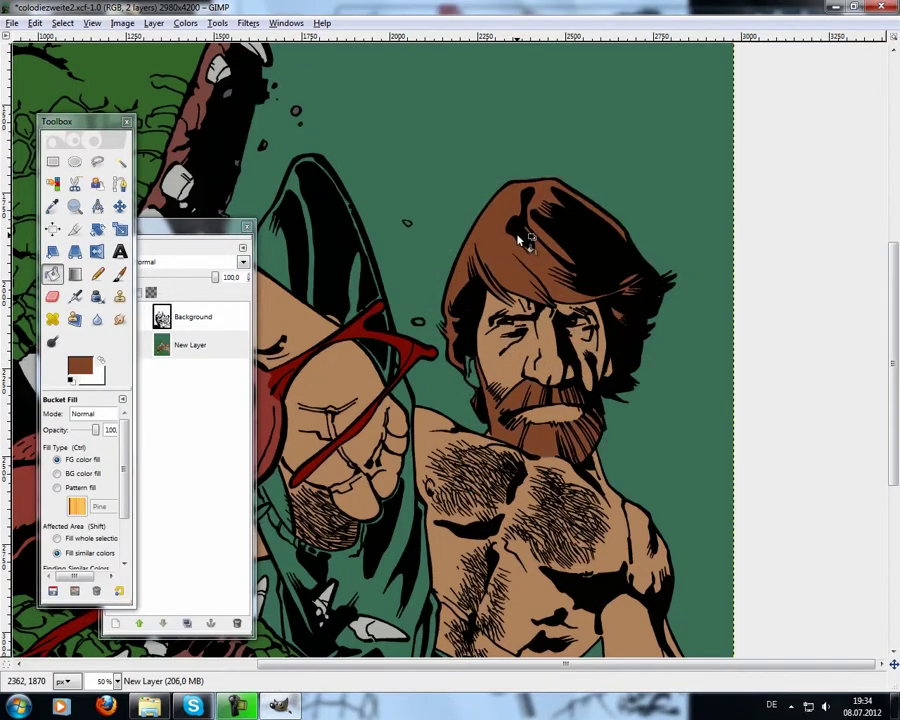
# Step: Sample the skin tan from the image as the paint colour, ready for bucket filling
pyautogui.scroll(2, 520, 238)
pyautogui.press('f')
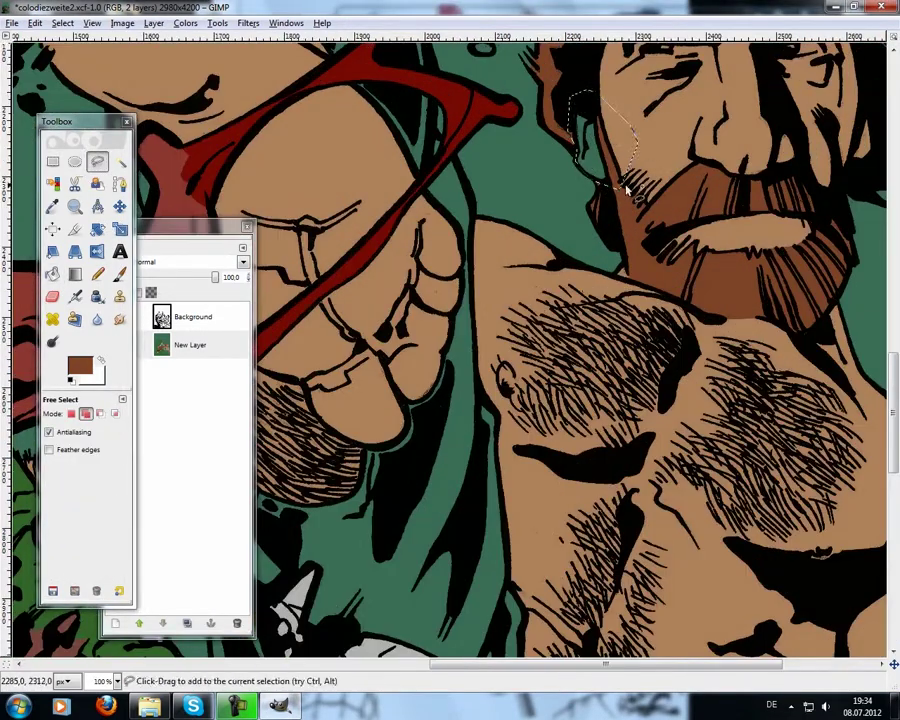
pyautogui.press('o')
pyautogui.click(636, 124)
pyautogui.press('b')
pyautogui.hotkey('shift', 'b')
# Step: Fit the whole image in view and set the foreground colour to a grey-teal
pyautogui.hotkey('shift', 'ctrl', 'j')
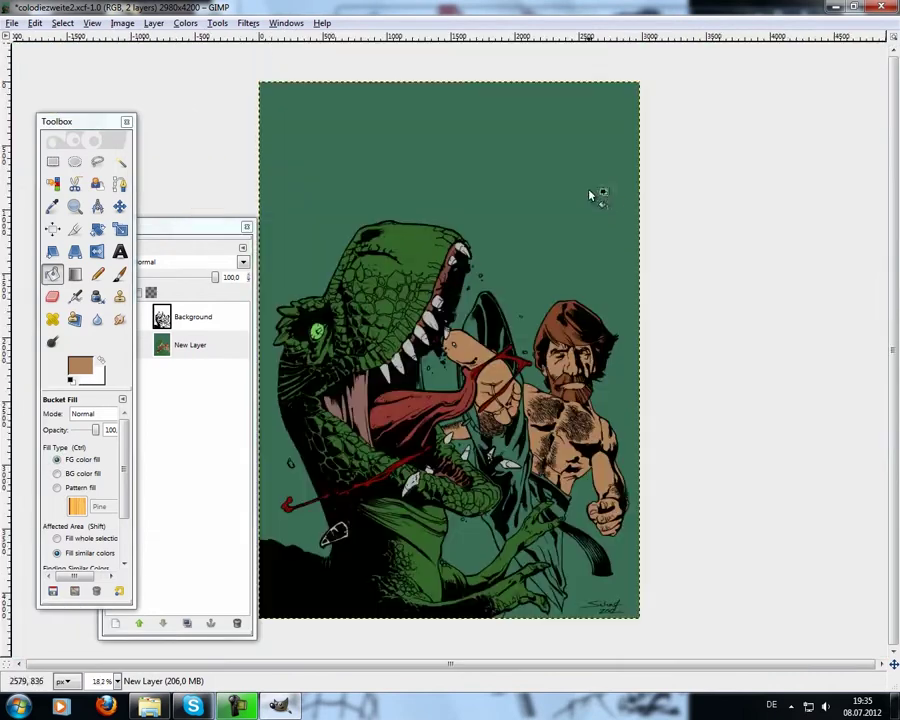
pyautogui.scroll(6, 510, 347)
pyautogui.scroll(-6, 530, 420)
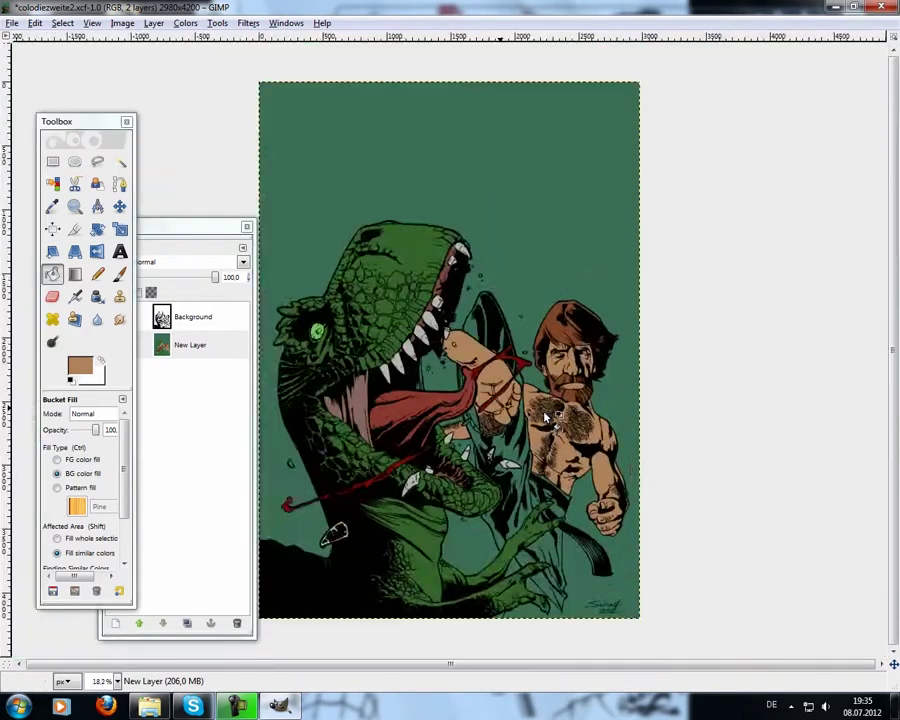
pyautogui.scroll(-1, 532, 440)
pyautogui.scroll(3, 533, 439)
pyautogui.click(79, 366)
pyautogui.moveTo(344, 195)
pyautogui.mouseDown()
pyautogui.moveTo(393, 195)
pyautogui.moveTo(388, 228)
pyautogui.moveTo(398, 228)
pyautogui.mouseUp()
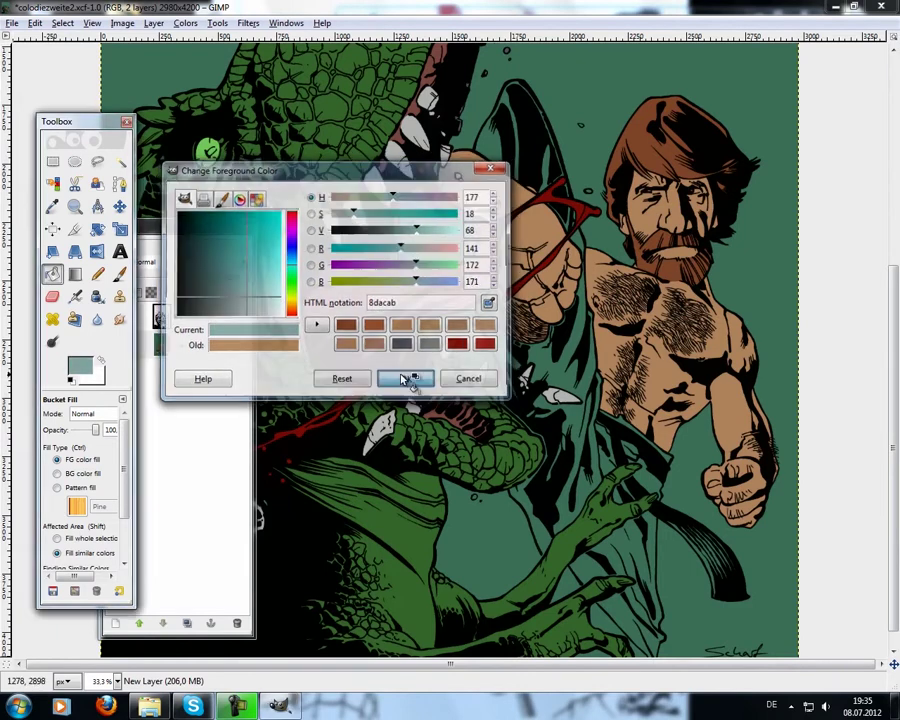
pyautogui.click(406, 379)
# Step: Free-select the outline of the man's robe
pyautogui.press('f')
pyautogui.scroll(2, 407, 232)
pyautogui.click(418, 238)
pyautogui.scroll(2, 371, 308)
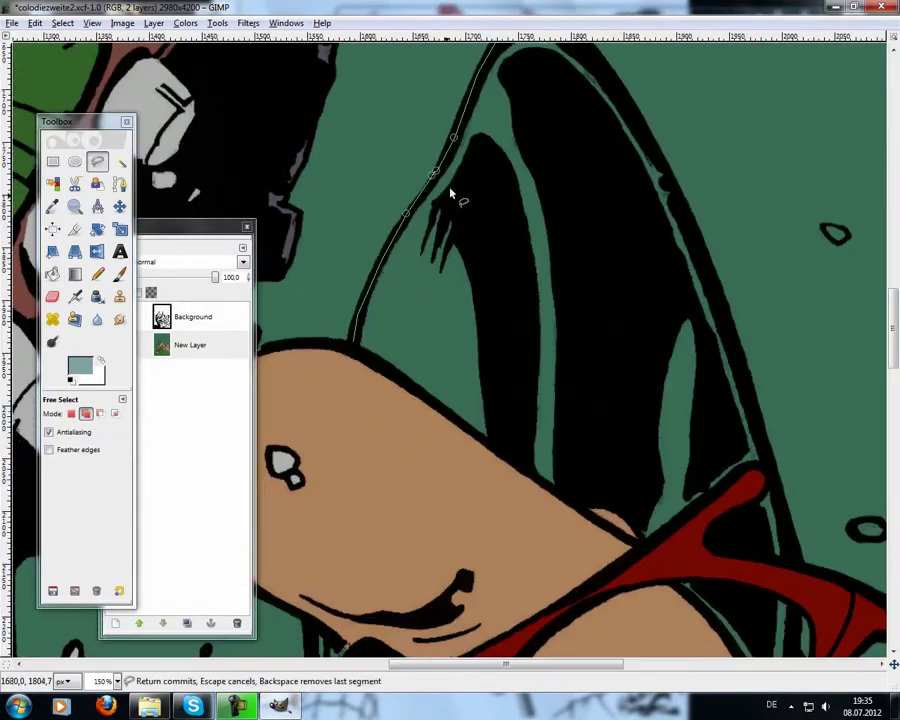
pyautogui.scroll(1, 455, 182)
pyautogui.scroll(-1, 480, 224)
pyautogui.scroll(-5, 372, 426)
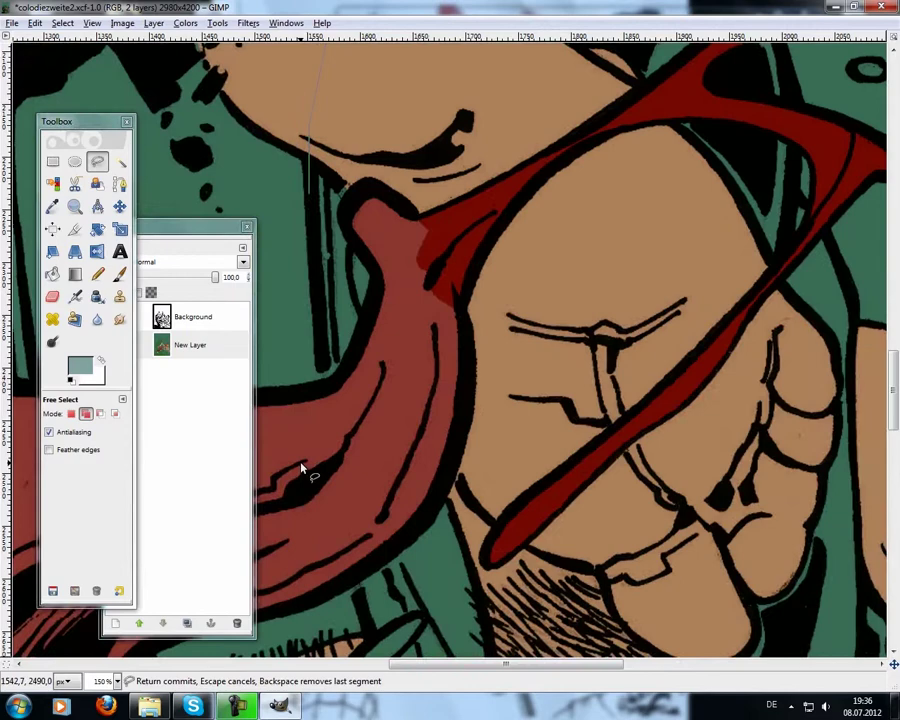
pyautogui.scroll(-1, 304, 468)
pyautogui.scroll(-2, 424, 482)
pyautogui.click(396, 403)
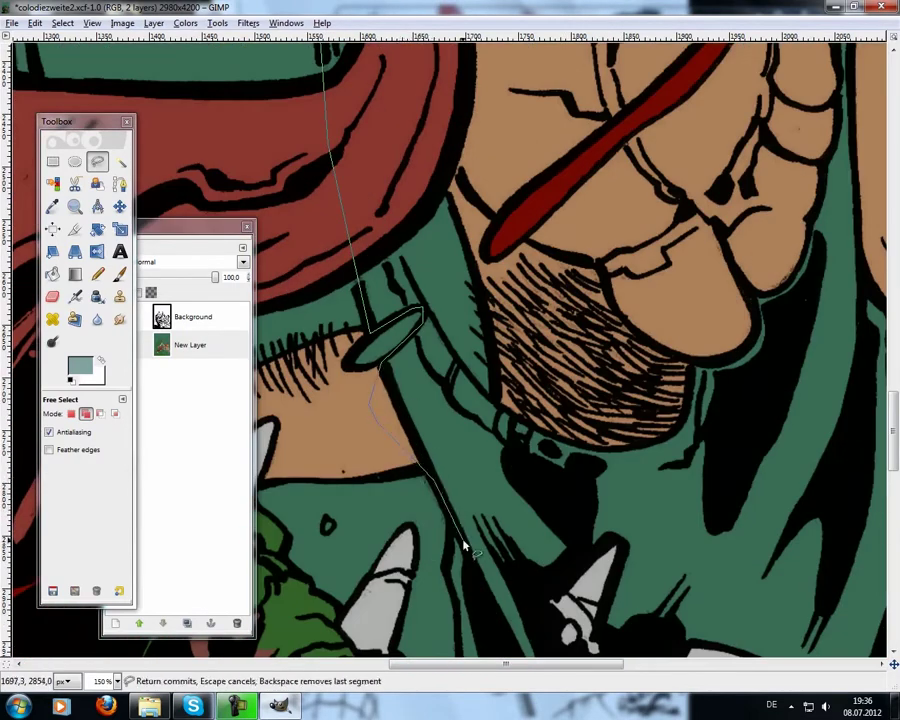
pyautogui.scroll(-2, 463, 545)
pyautogui.scroll(-3, 460, 497)
pyautogui.scroll(2, 466, 577)
pyautogui.click(483, 395)
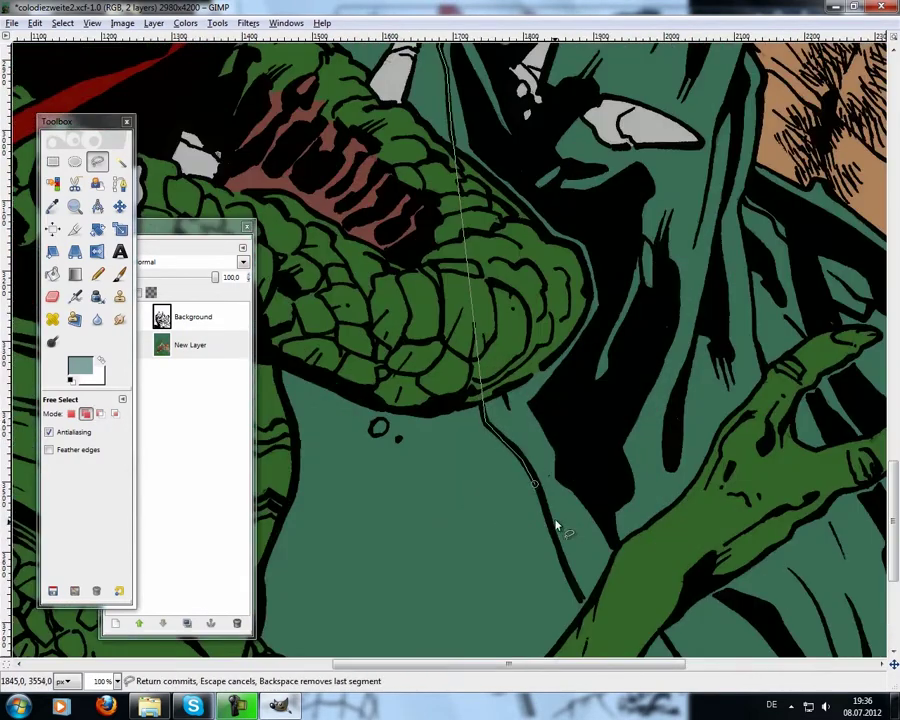
pyautogui.scroll(-1, 560, 578)
pyautogui.scroll(-1, 598, 582)
pyautogui.scroll(-1, 602, 630)
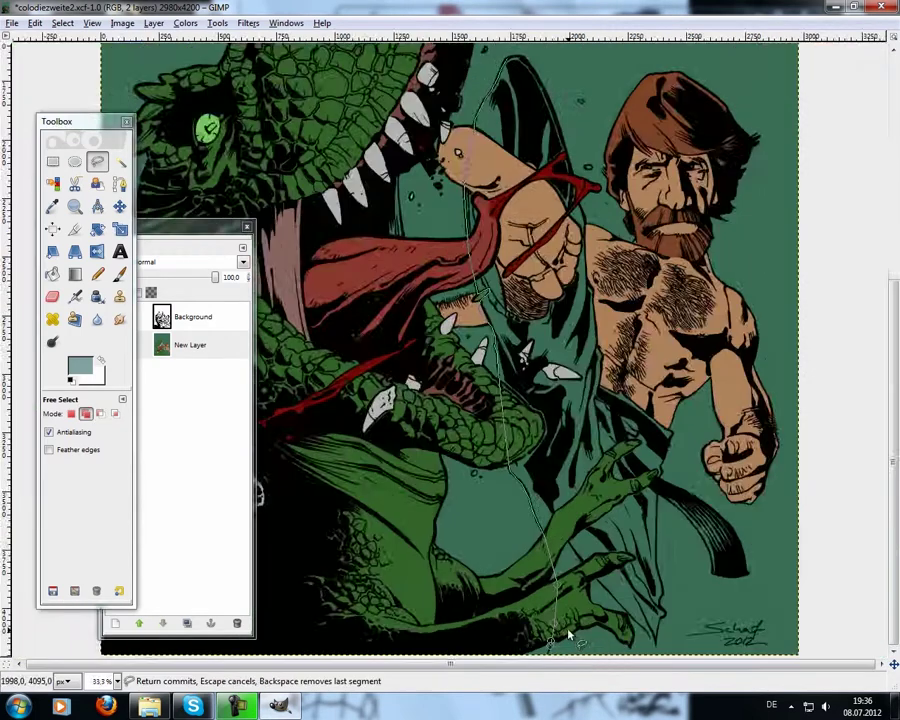
pyautogui.scroll(3, 604, 653)
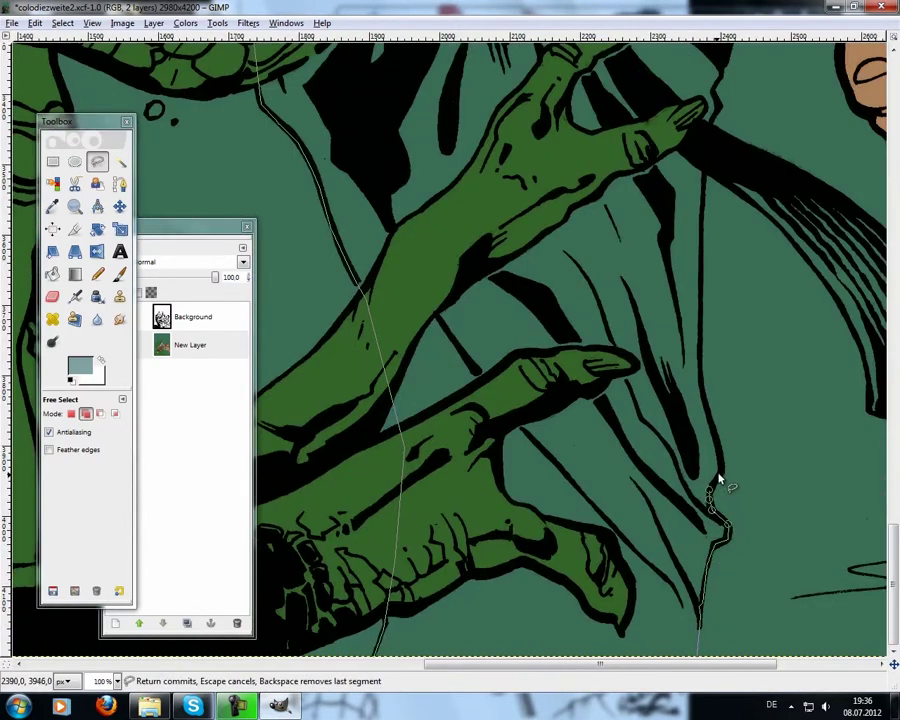
pyautogui.scroll(3, 705, 240)
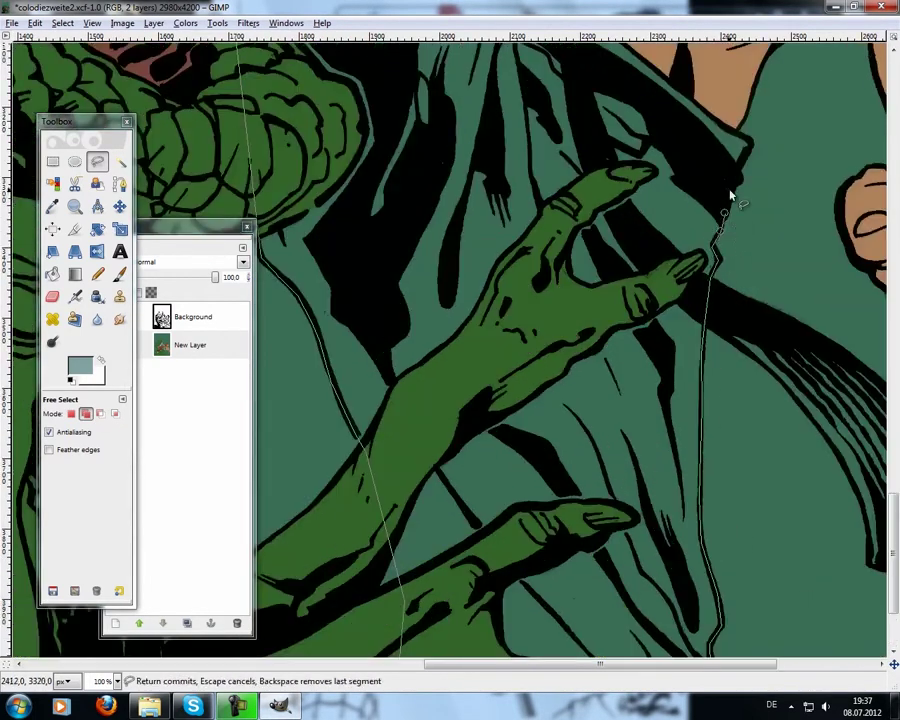
pyautogui.scroll(3, 715, 188)
pyautogui.scroll(-3, 600, 140)
pyautogui.scroll(3, 582, 124)
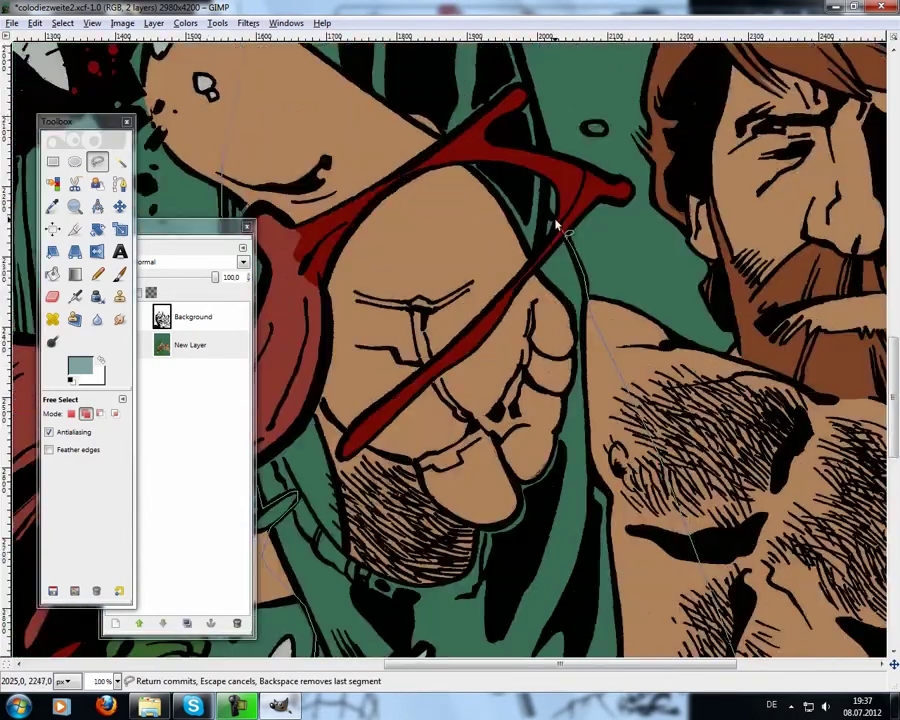
pyautogui.scroll(5, 557, 225)
pyautogui.scroll(6, 510, 180)
pyautogui.click(350, 268)
# Step: Make the teal more saturated (73acab) and bucket-fill the robe selection with it
pyautogui.hotkey('shift', 'ctrl', 'j')
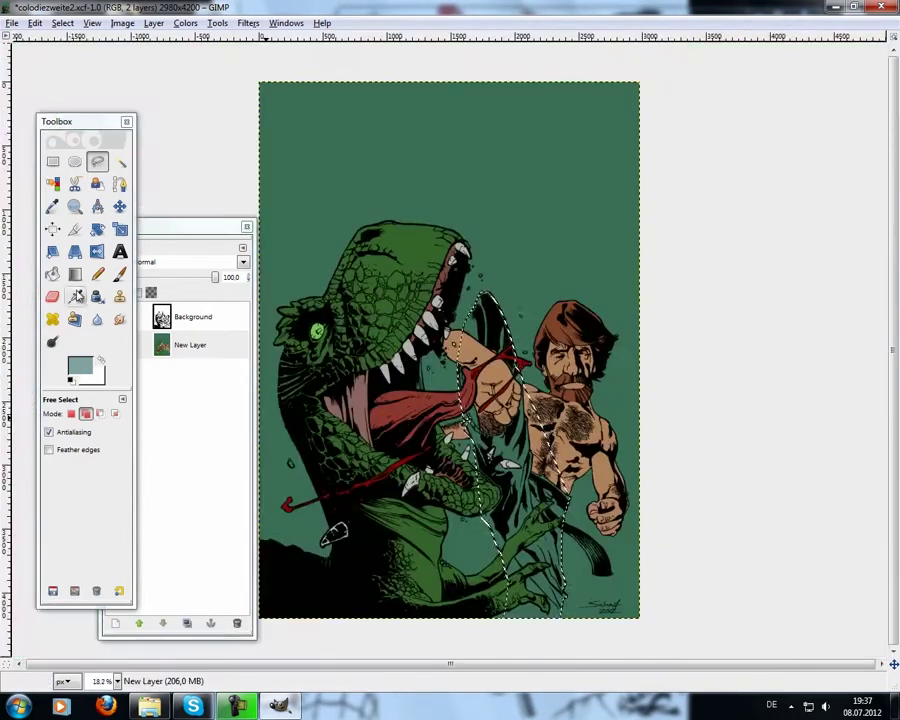
pyautogui.click(52, 273)
pyautogui.click(78, 368)
pyautogui.moveTo(355, 212); pyautogui.dragTo(375, 212)
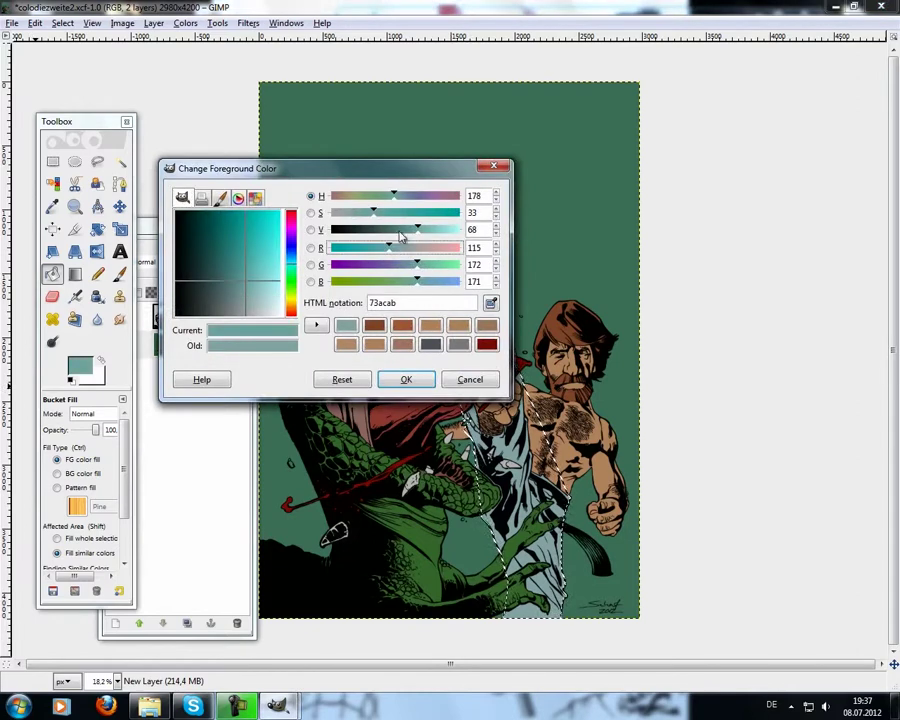
pyautogui.click(406, 379)
pyautogui.click(508, 442)
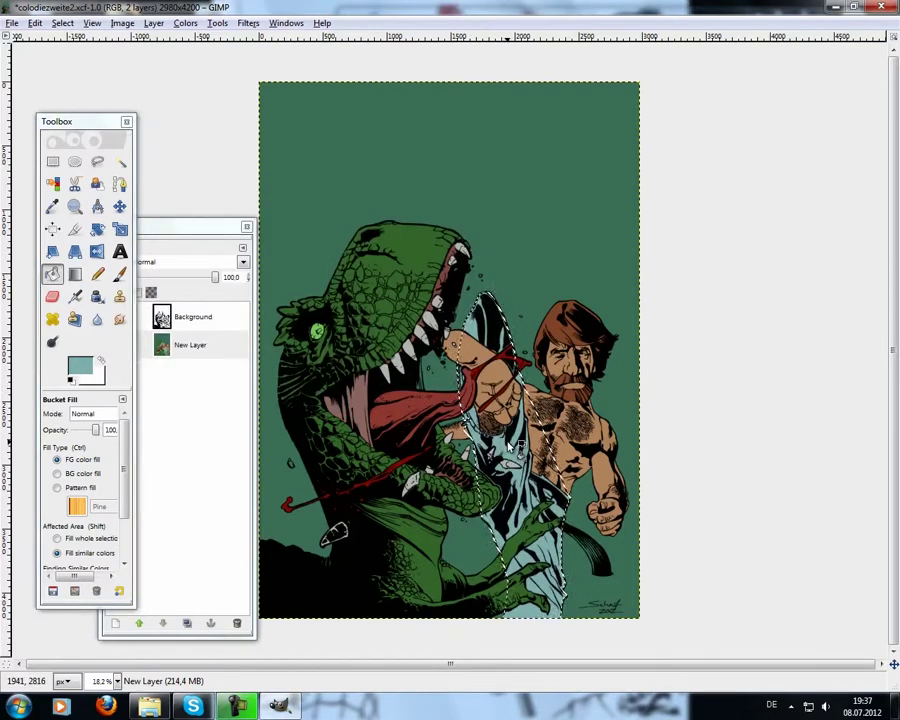
# Step: Free-select the dangling black belt end beside the man's fist
pyautogui.press('f')
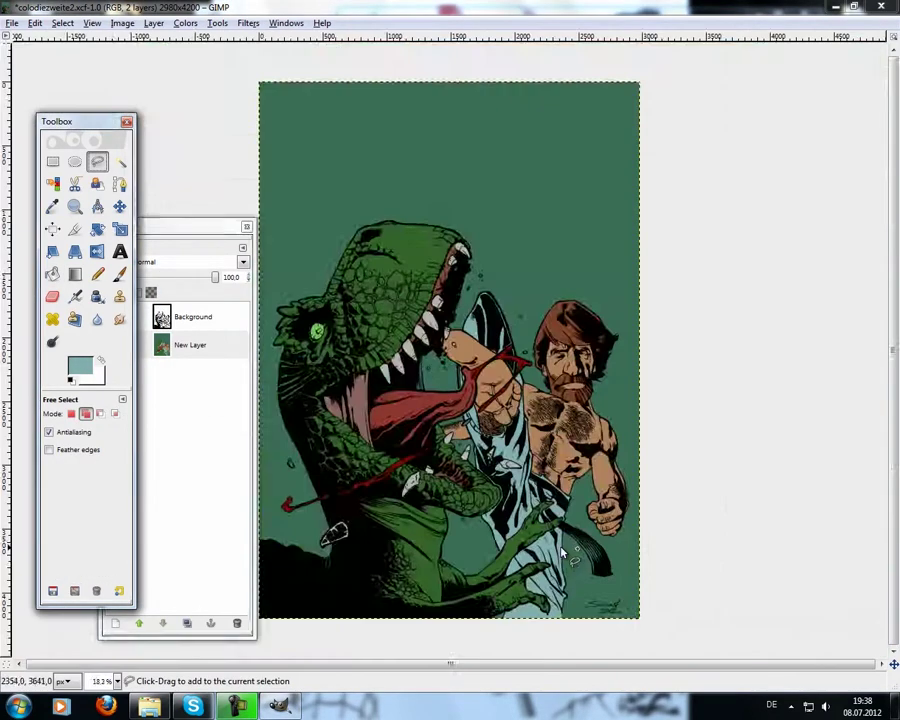
pyautogui.scroll(2, 688, 547)
pyautogui.scroll(2, 688, 547)
pyautogui.scroll(3, 752, 630)
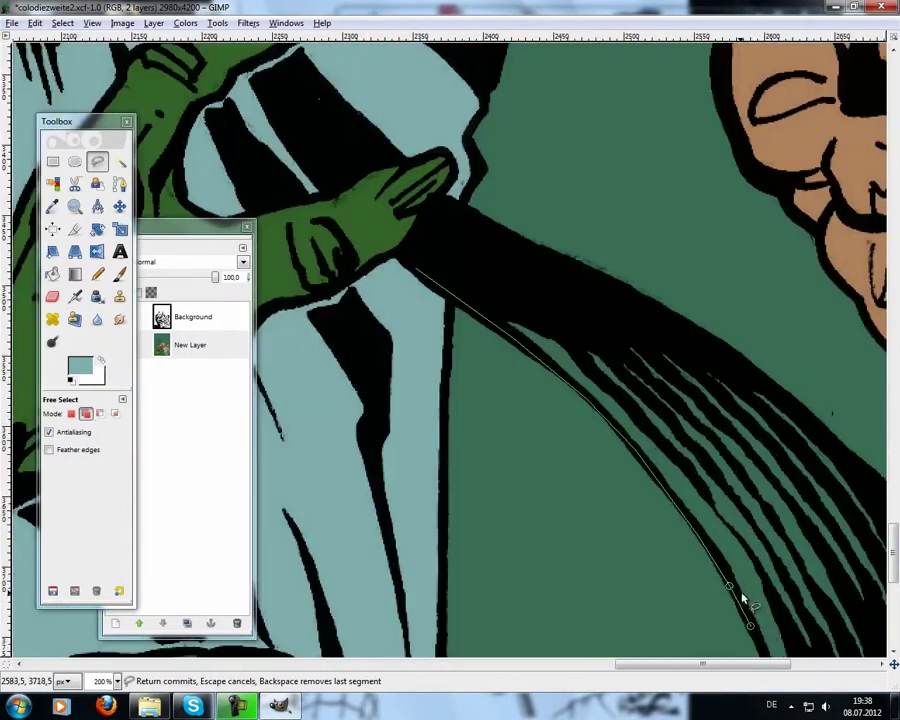
pyautogui.scroll(-3, 703, 540)
pyautogui.scroll(-2, 810, 600)
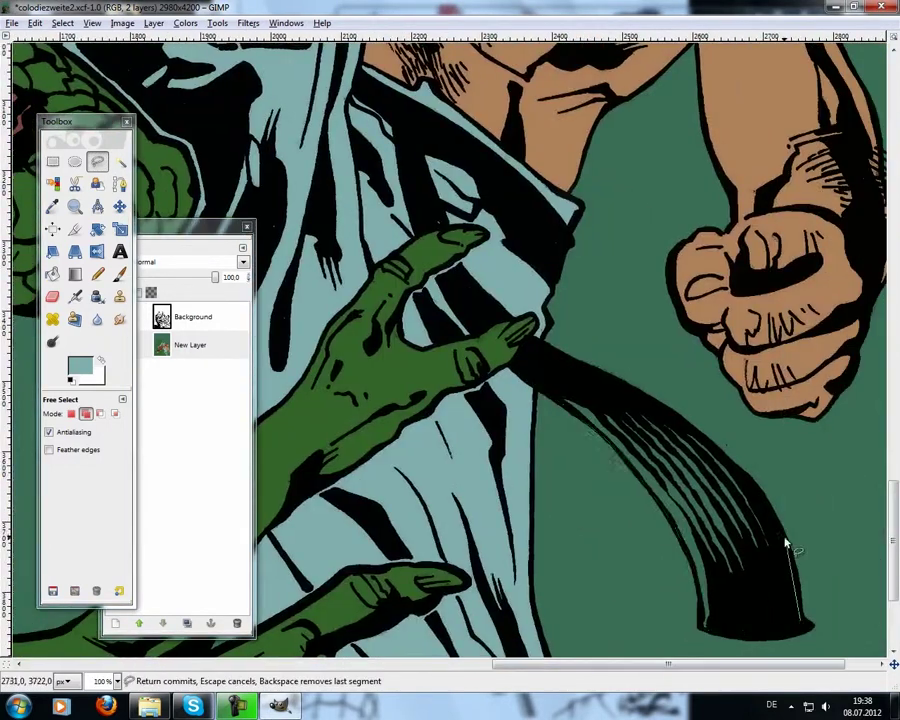
pyautogui.click(540, 355)
# Step: Set a dark teal foreground colour and bucket-fill the belt end
pyautogui.click(80, 367)
pyautogui.click(200, 280)
pyautogui.click(404, 378)
pyautogui.click(52, 273)
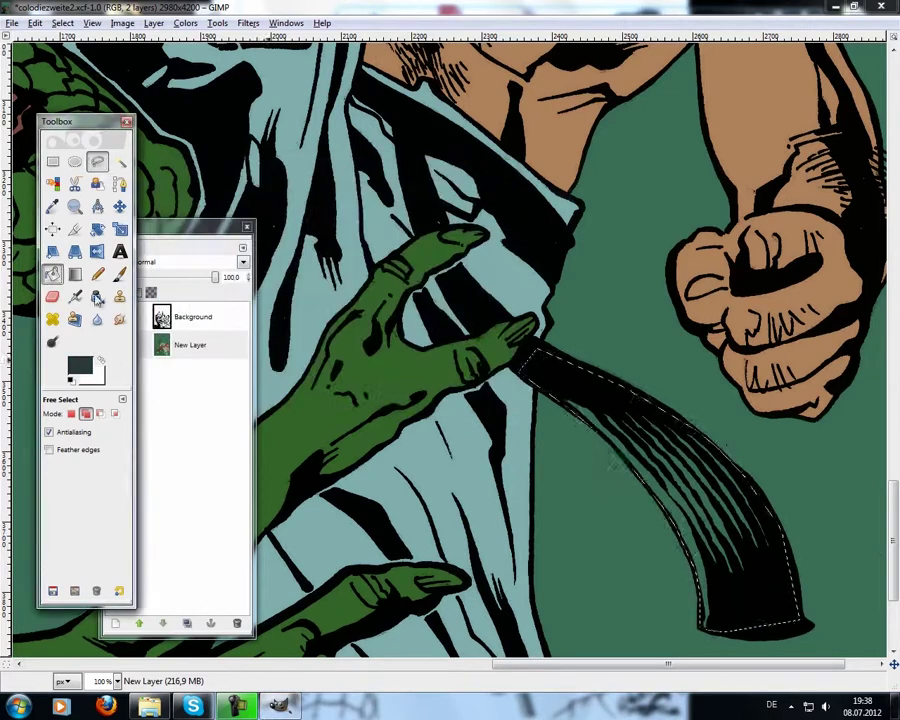
pyautogui.click(663, 477)
# Step: Hide the line art layer to check the flat colours, then show it again
pyautogui.scroll(-5, 663, 477)
pyautogui.moveTo(200, 226); pyautogui.dragTo(872, 207)
pyautogui.click(790, 298)
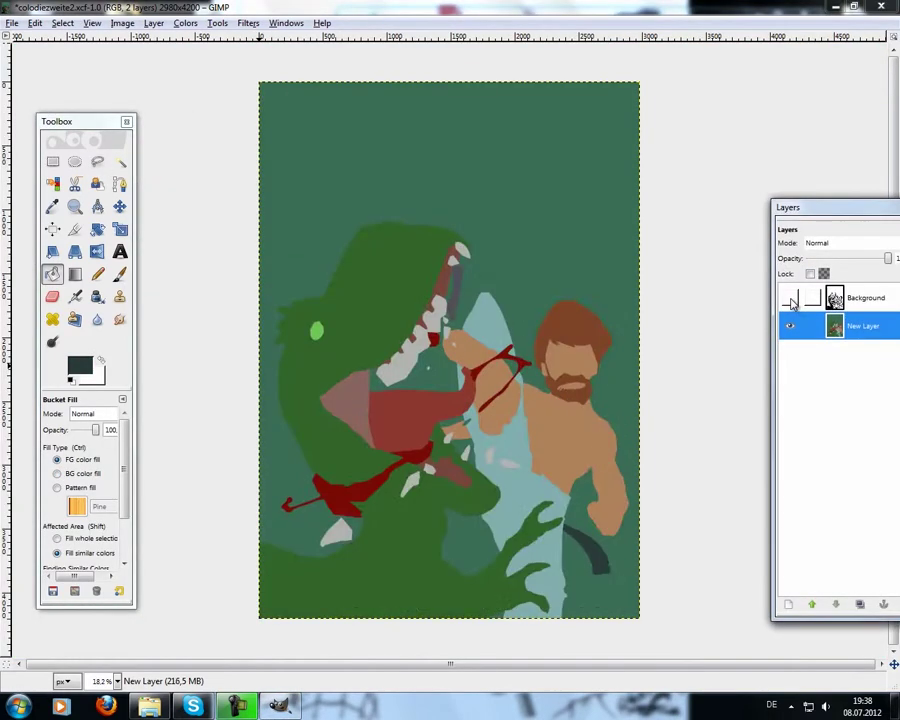
pyautogui.click(790, 298)
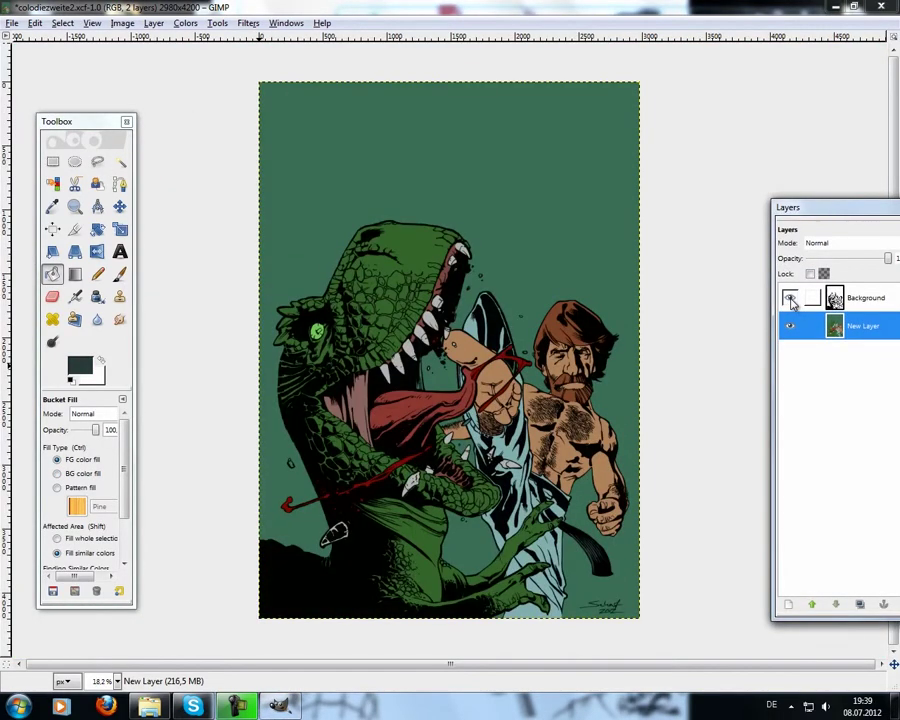